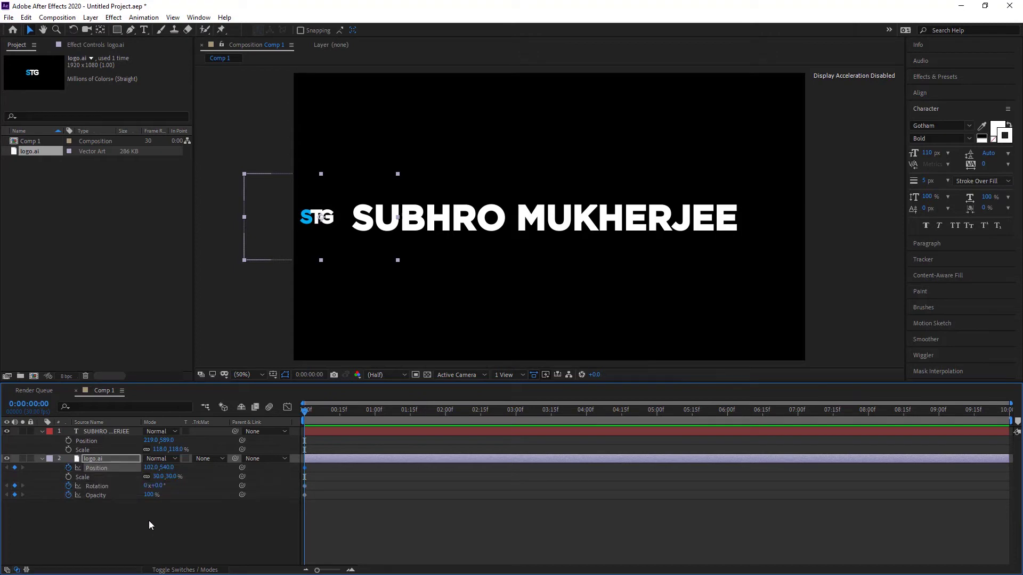
Set the logo layer's opacity to 0% at time 0:00:00:00
{"action": "left_click", "coordinate": [149, 495]}
{"action": "type", "text": "0"}
{"action": "key", "text": "Return"}
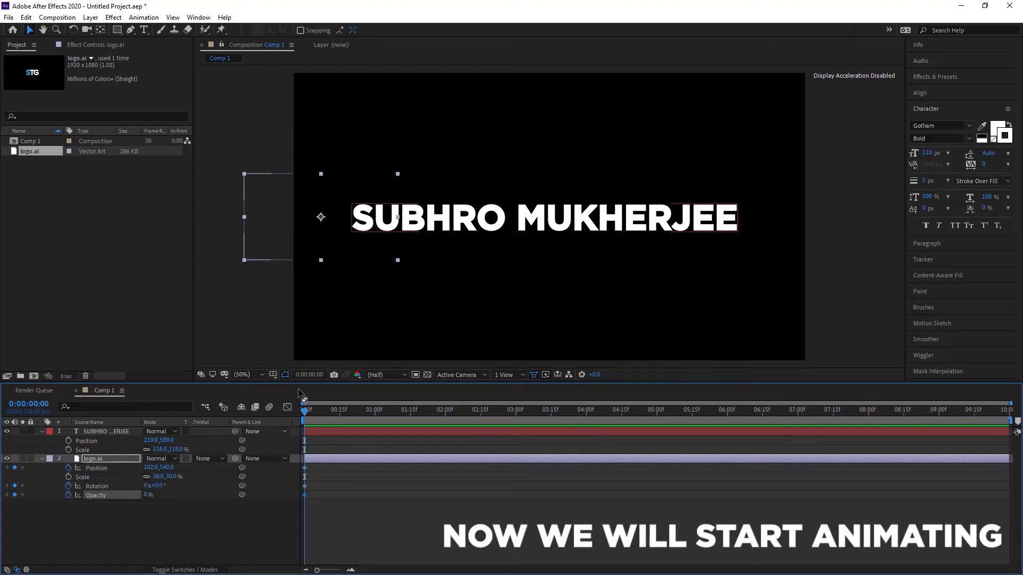
At 0:00:01:00, keyframe the logo layer's opacity at 100% and its rotation at one full revolution
{"action": "left_click", "coordinate": [305, 375]}
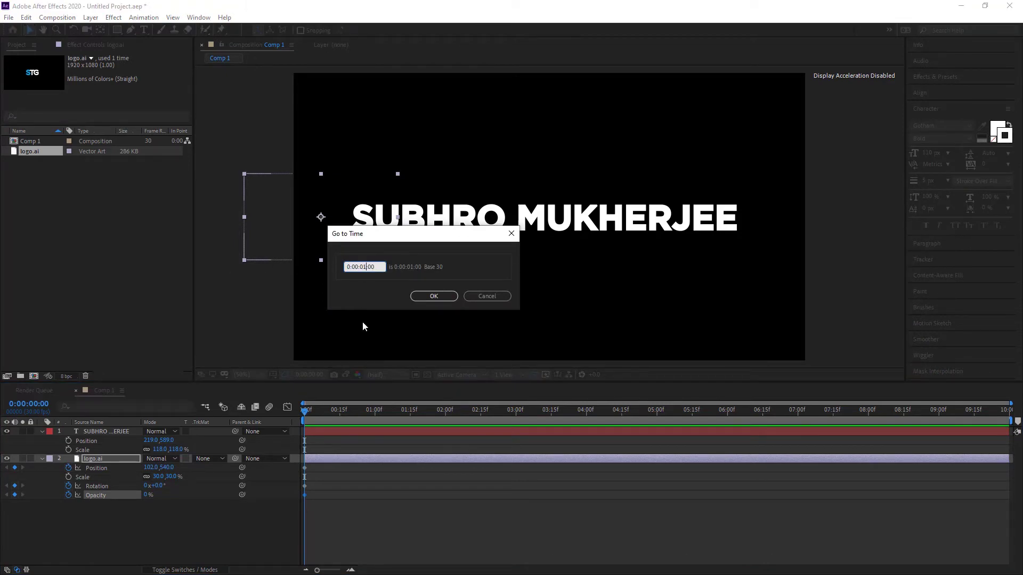
{"action": "left_click", "coordinate": [438, 296]}
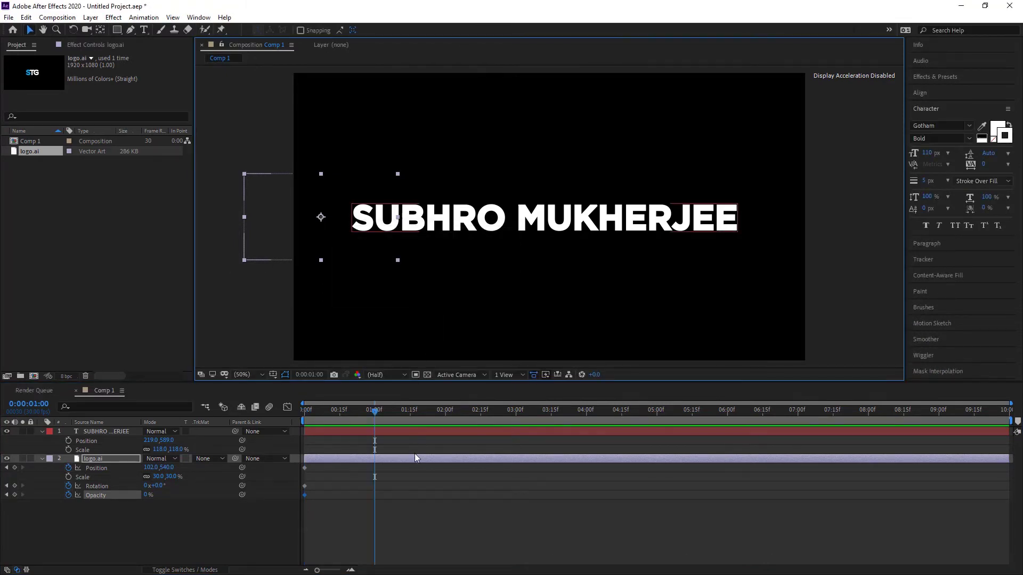
{"action": "left_click", "coordinate": [397, 459]}
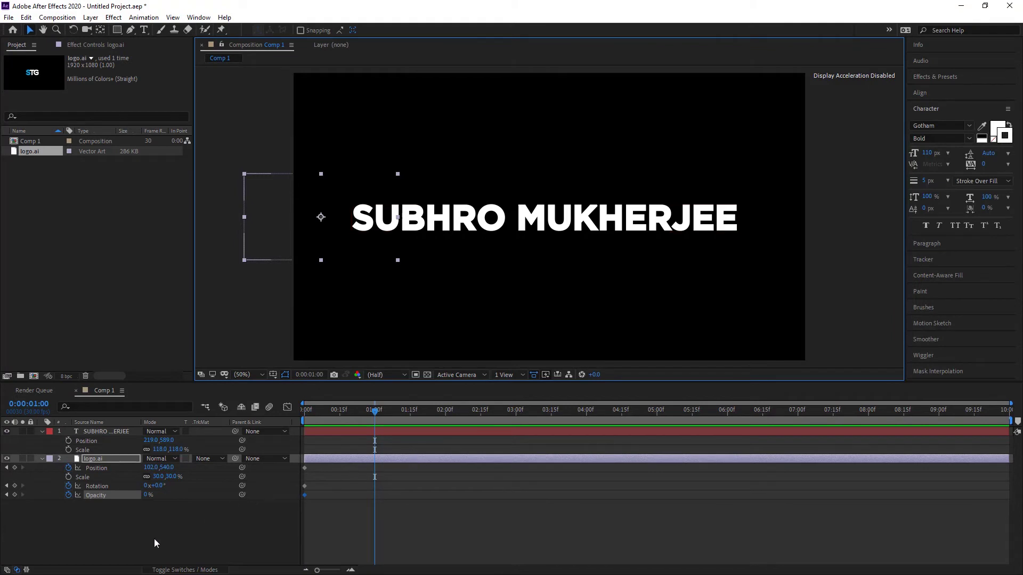
{"action": "left_click", "coordinate": [148, 496]}
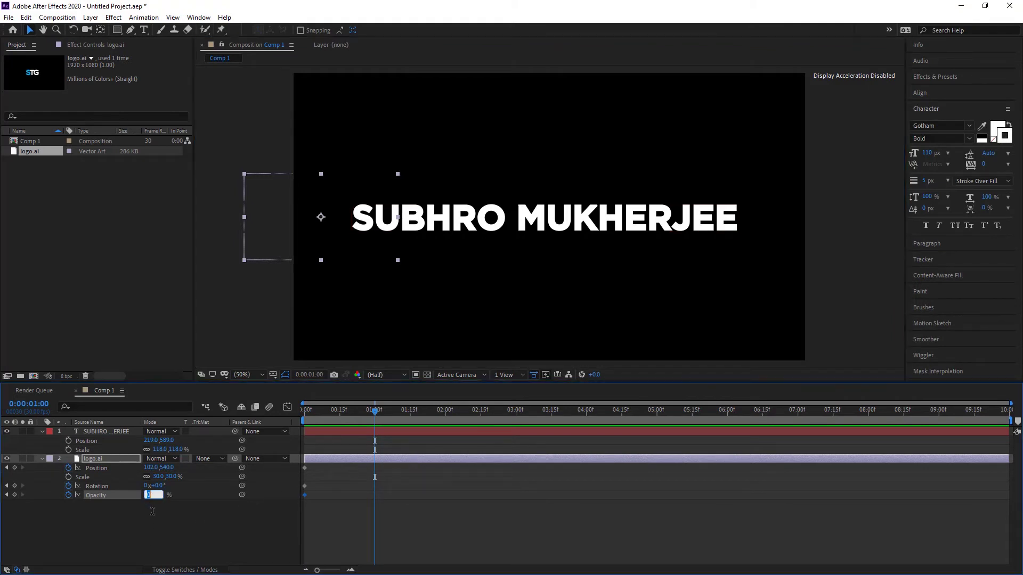
{"action": "type", "text": "100"}
{"action": "key", "text": "Return"}
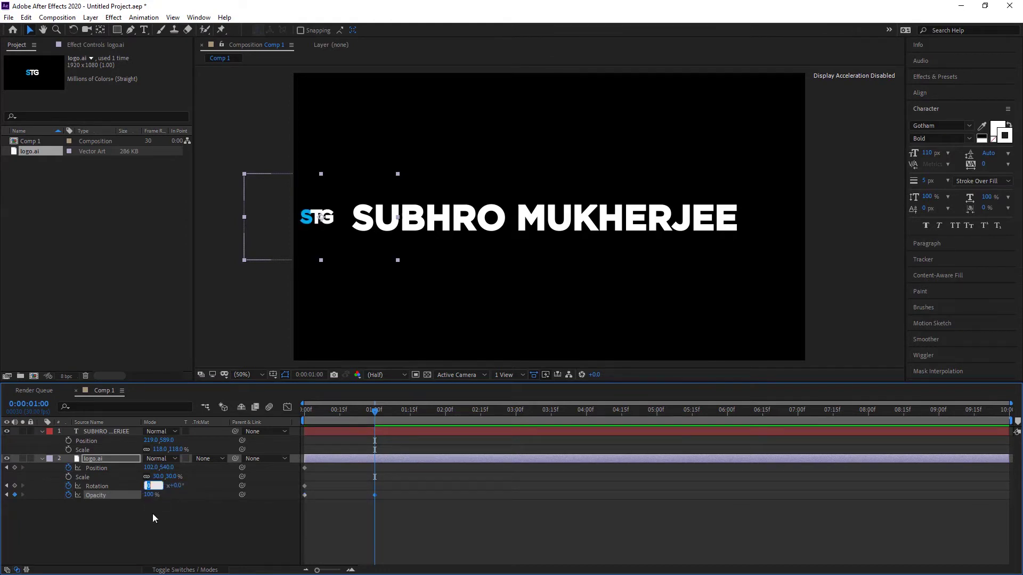
{"action": "type", "text": "1"}
{"action": "key", "text": "Return"}
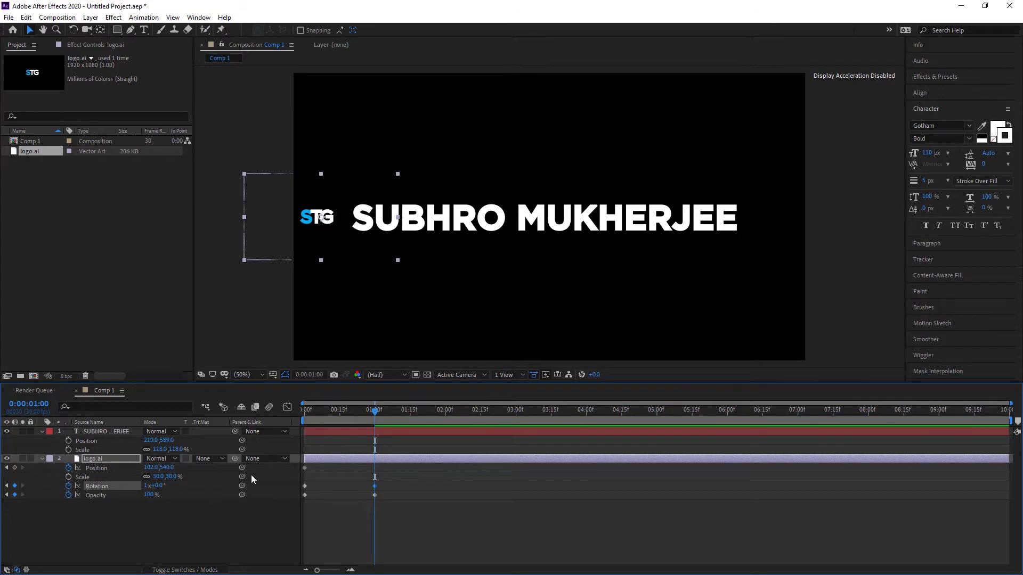
At 0:00:00:00, draw a narrow rectangular mask just before the name text's first letter and start keyframing its Mask Path
{"action": "mouse_move", "coordinate": [376, 417]}
{"action": "left_mouse_down"}
{"action": "mouse_move", "coordinate": [276, 412]}
{"action": "mouse_move", "coordinate": [379, 420]}
{"action": "left_mouse_up"}
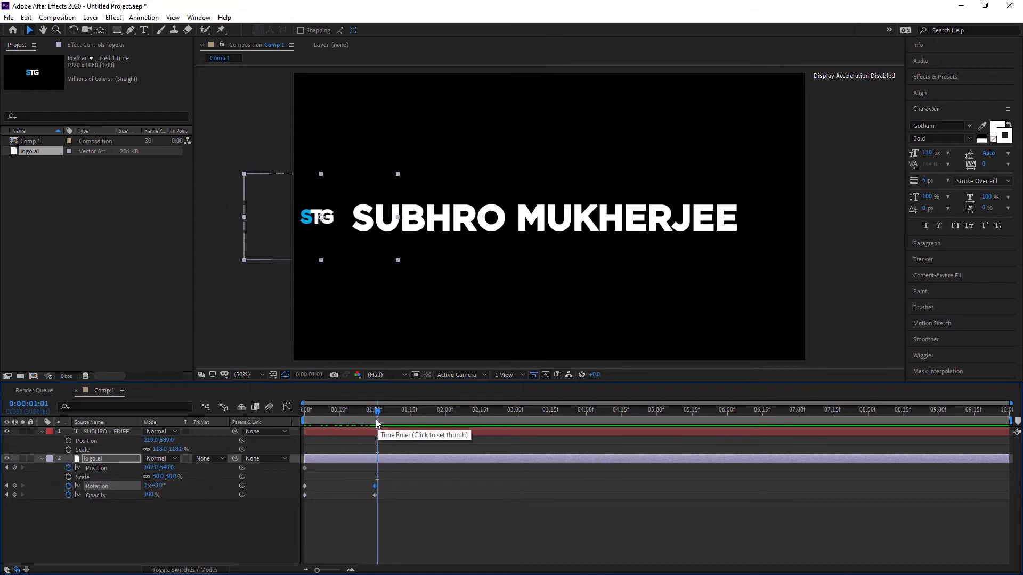
{"action": "left_click_drag", "start_coordinate": [375, 414], "coordinate": [241, 409]}
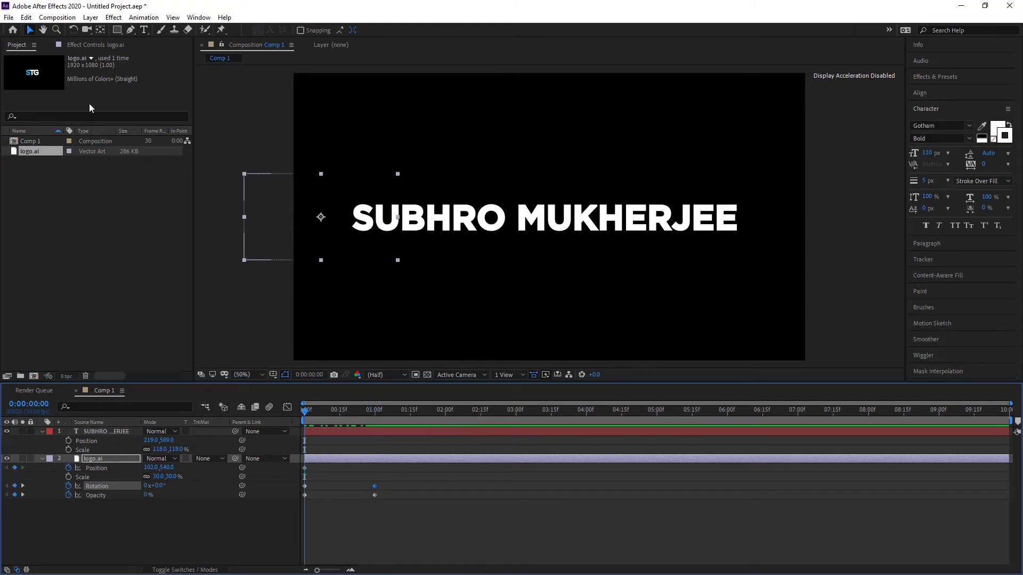
{"action": "left_click", "coordinate": [118, 30]}
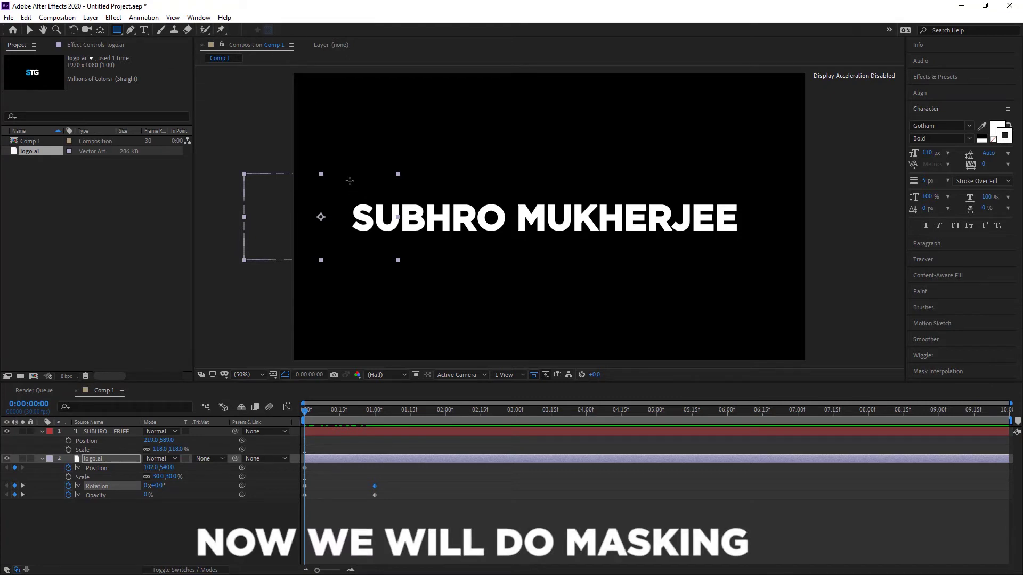
{"action": "left_click_drag", "start_coordinate": [347, 177], "coordinate": [365, 244]}
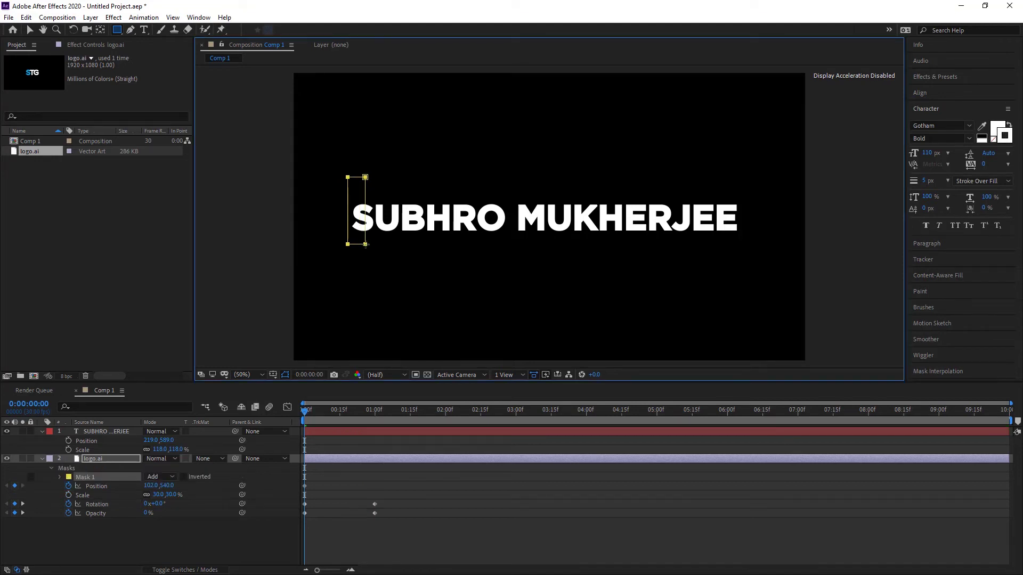
{"action": "key", "text": "ctrl+z"}
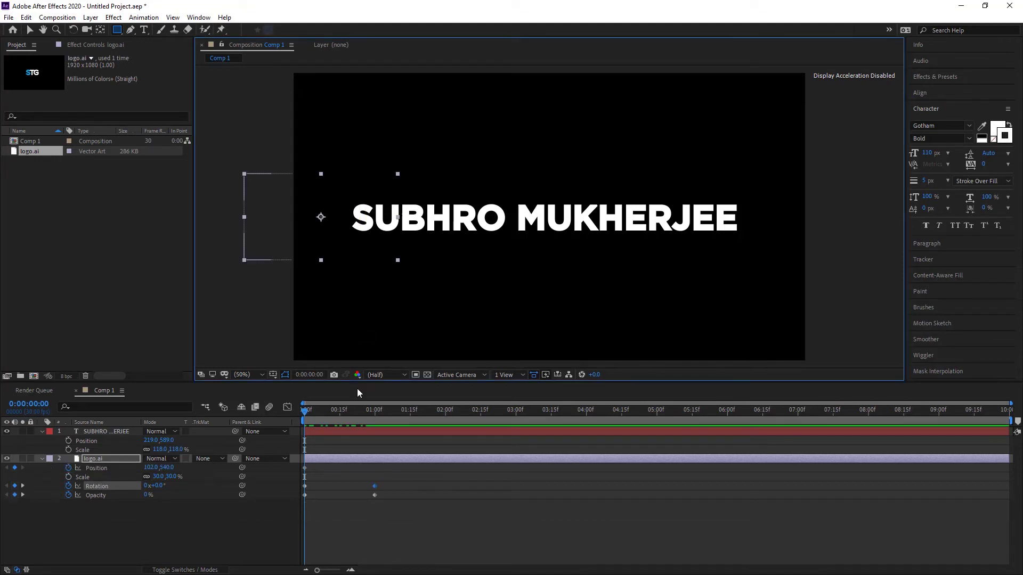
{"action": "left_click", "coordinate": [109, 432]}
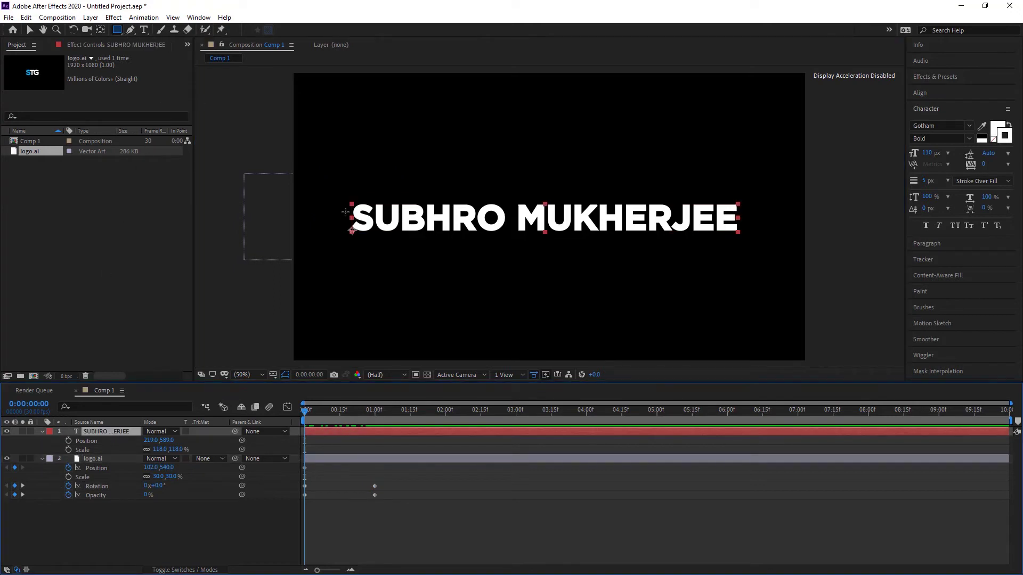
{"action": "left_click_drag", "start_coordinate": [346, 193], "coordinate": [352, 243]}
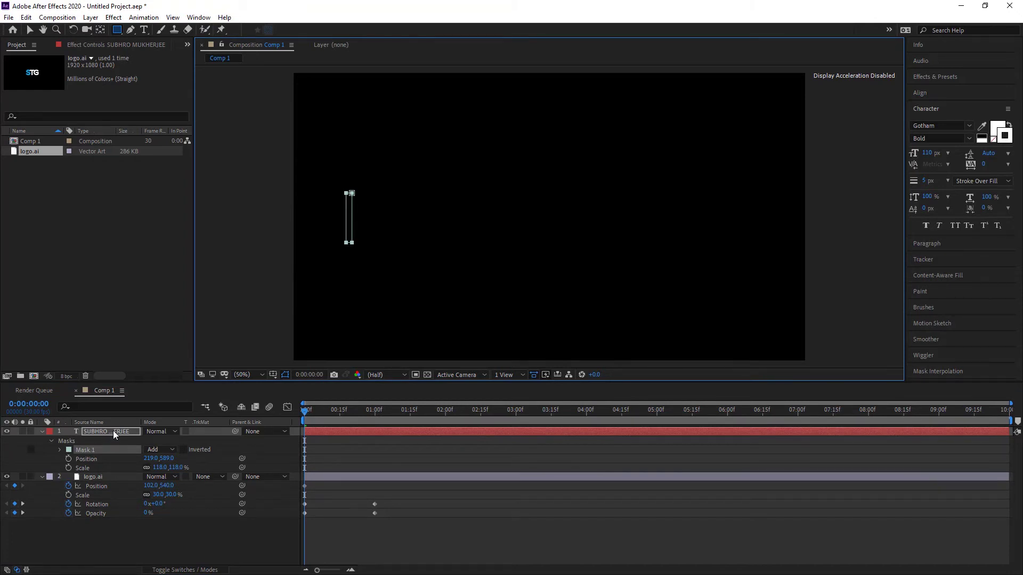
{"action": "left_click", "coordinate": [62, 449]}
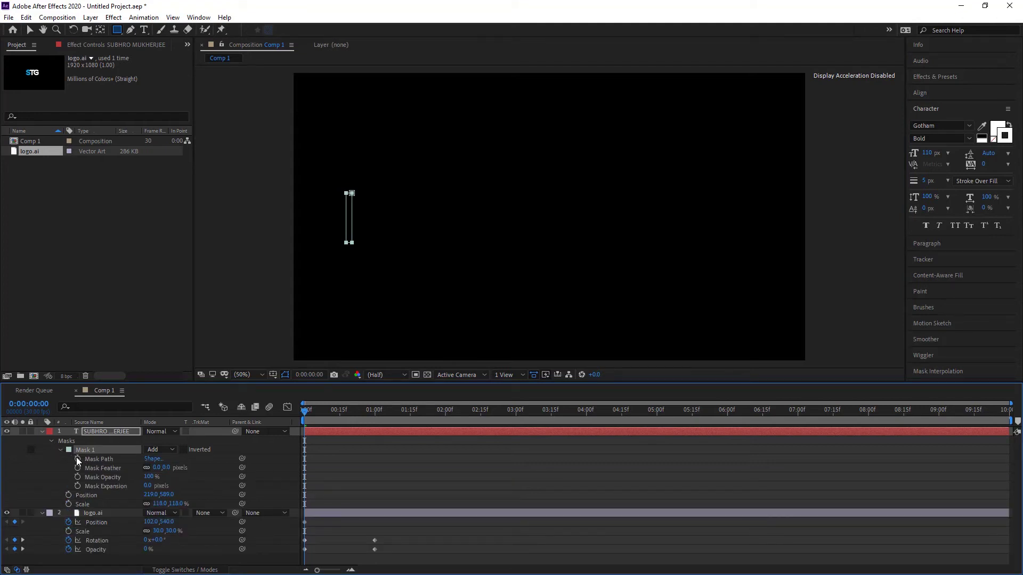
{"action": "left_click", "coordinate": [77, 458]}
At 0:00:01:02, add keyframes holding the text's Mask Path and the logo's opacity, rotation and position
{"action": "left_click_drag", "start_coordinate": [309, 422], "coordinate": [381, 426]}
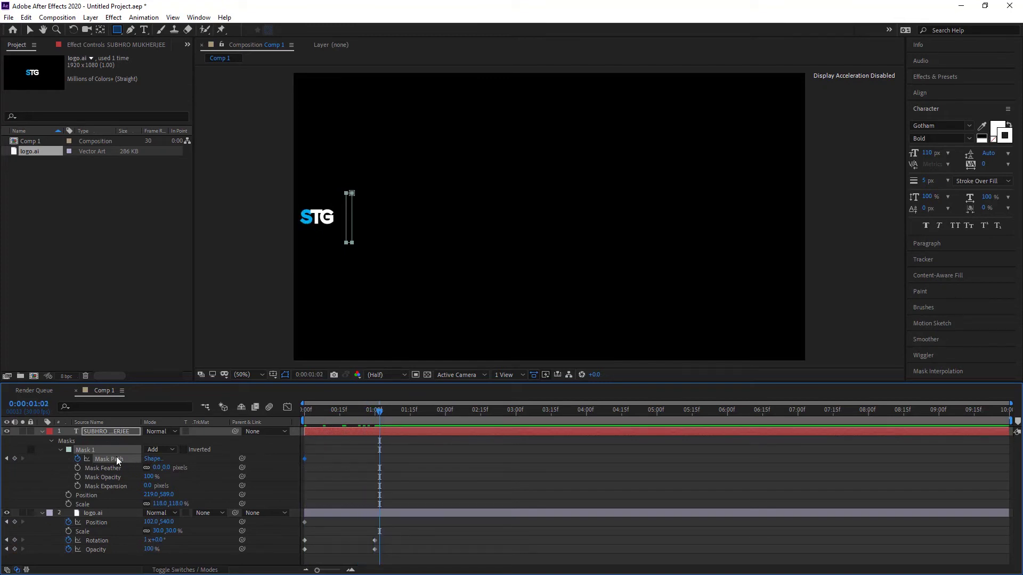
{"action": "left_click", "coordinate": [15, 459]}
{"action": "left_click_drag", "start_coordinate": [381, 411], "coordinate": [391, 414]}
{"action": "left_click", "coordinate": [6, 459]}
{"action": "left_click", "coordinate": [15, 549]}
{"action": "left_click", "coordinate": [15, 541]}
{"action": "left_click", "coordinate": [15, 522]}
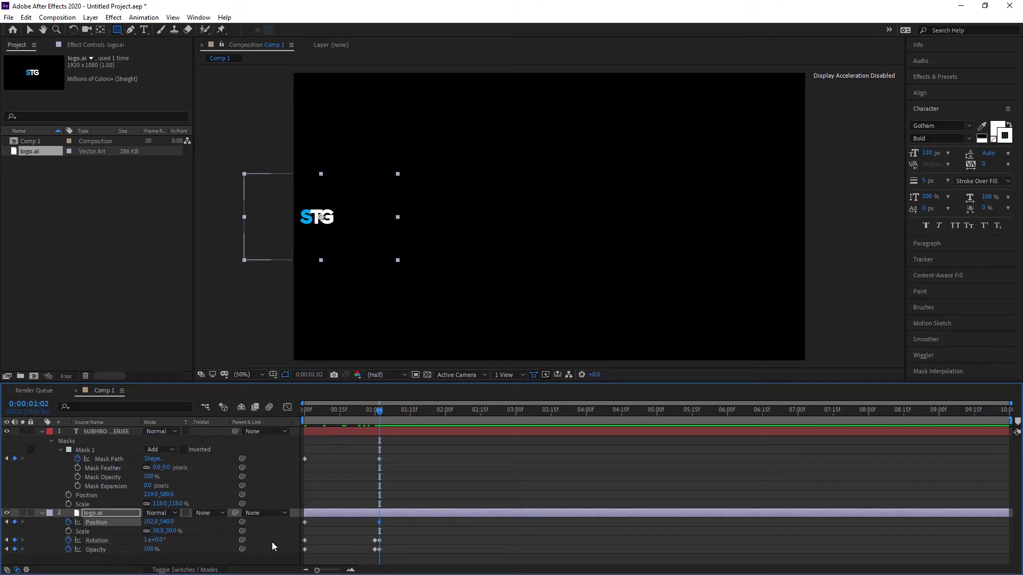
At 0:00:01:07, move the logo to X position 350 and widen the text mask to the logo's near edge, uncovering the first letter
{"action": "left_click_drag", "start_coordinate": [380, 410], "coordinate": [393, 413]}
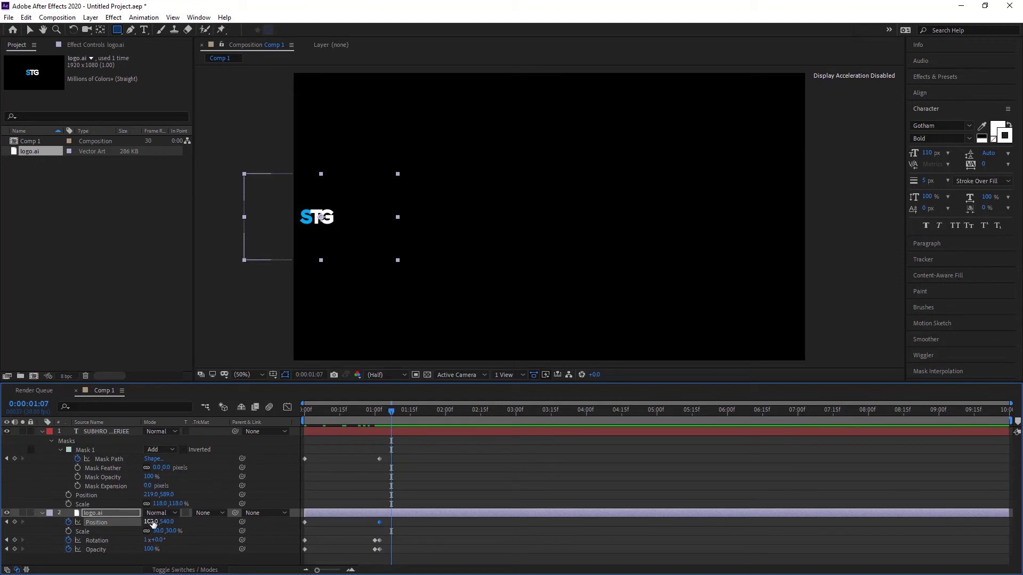
{"action": "left_click_drag", "start_coordinate": [151, 523], "coordinate": [297, 532]}
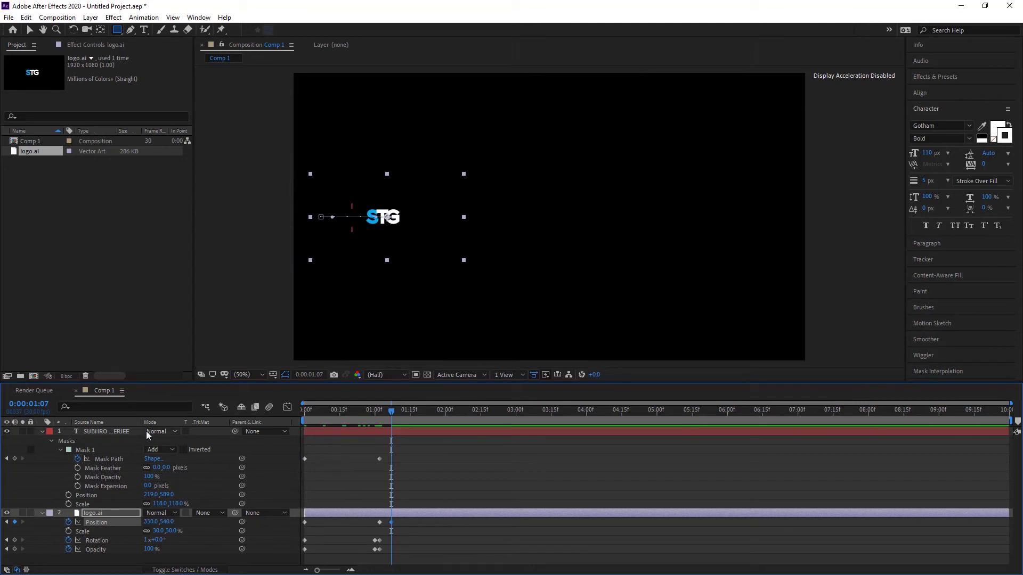
{"action": "left_click", "coordinate": [95, 452]}
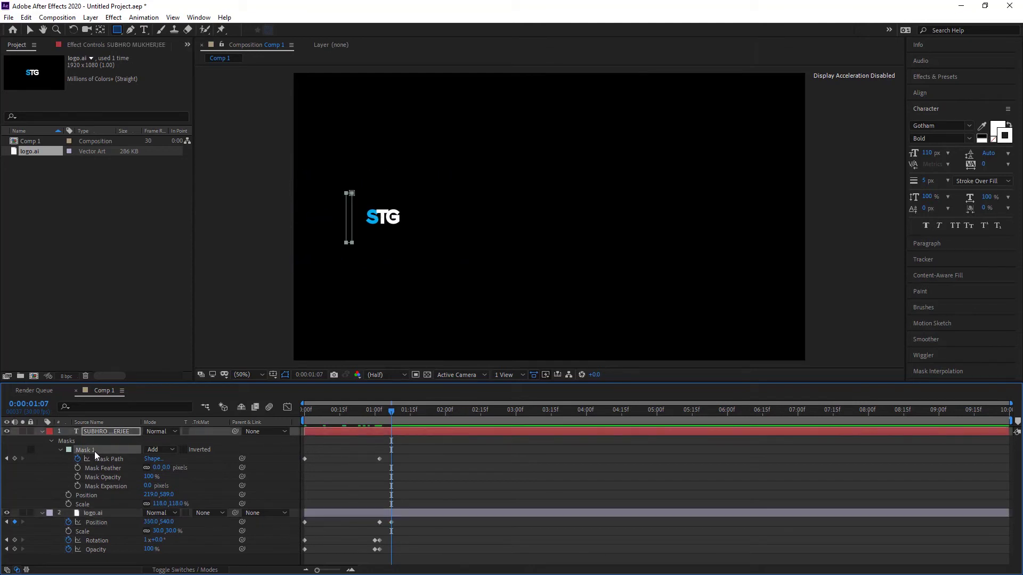
{"action": "left_click", "coordinate": [29, 29]}
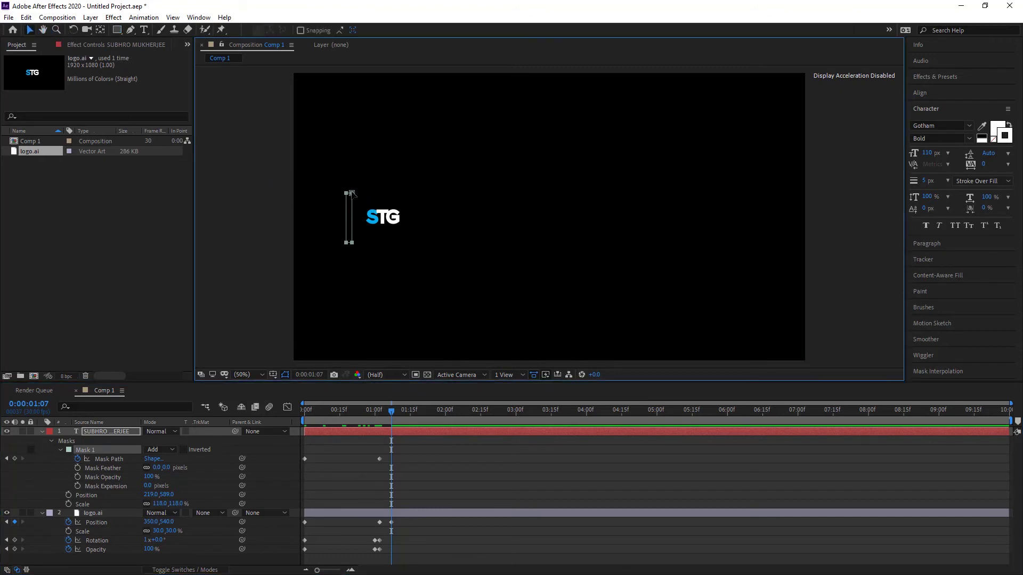
{"action": "left_click_drag", "start_coordinate": [351, 244], "coordinate": [352, 244]}
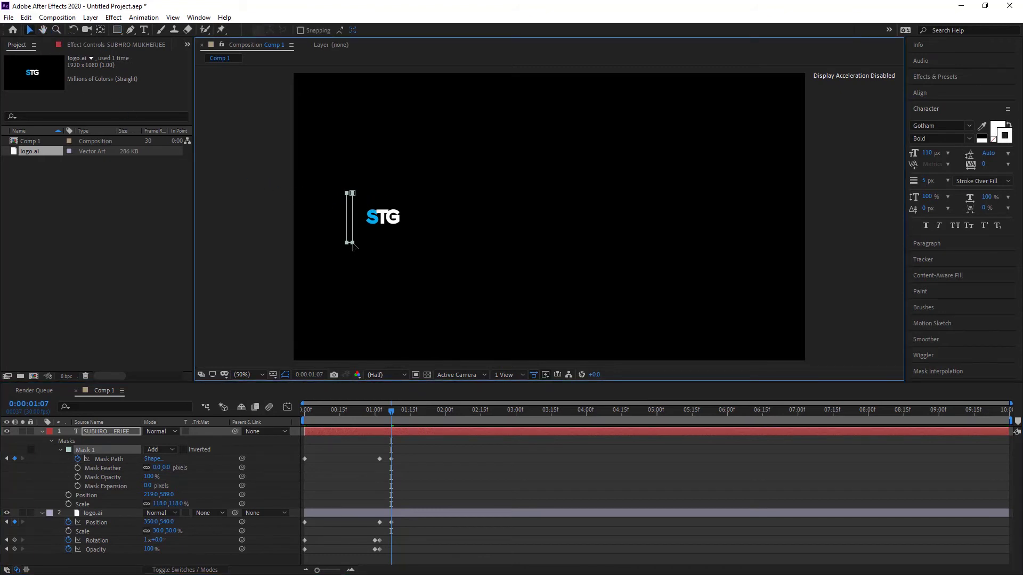
{"action": "double_click", "coordinate": [353, 244]}
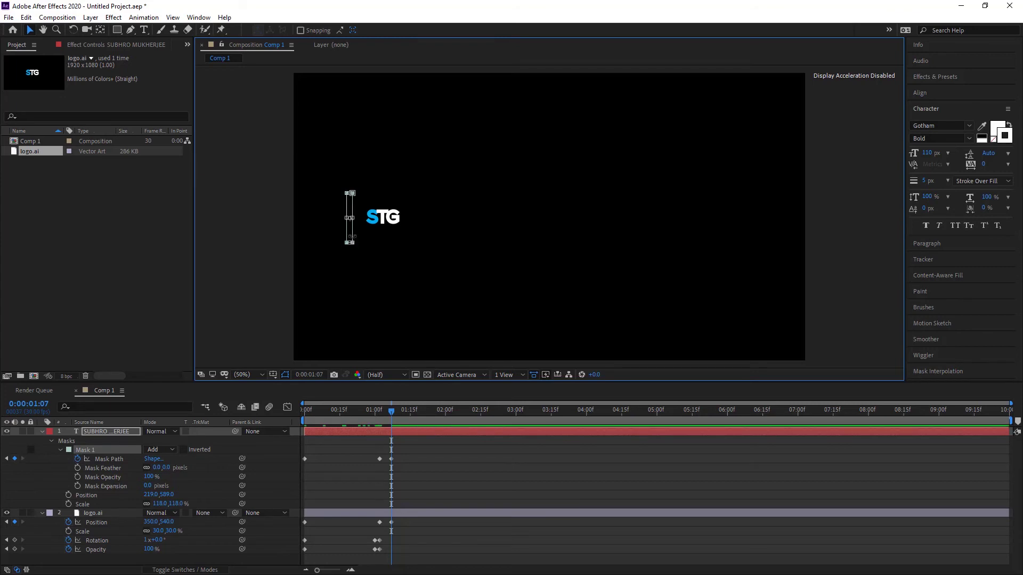
{"action": "left_click_drag", "start_coordinate": [352, 218], "coordinate": [371, 219]}
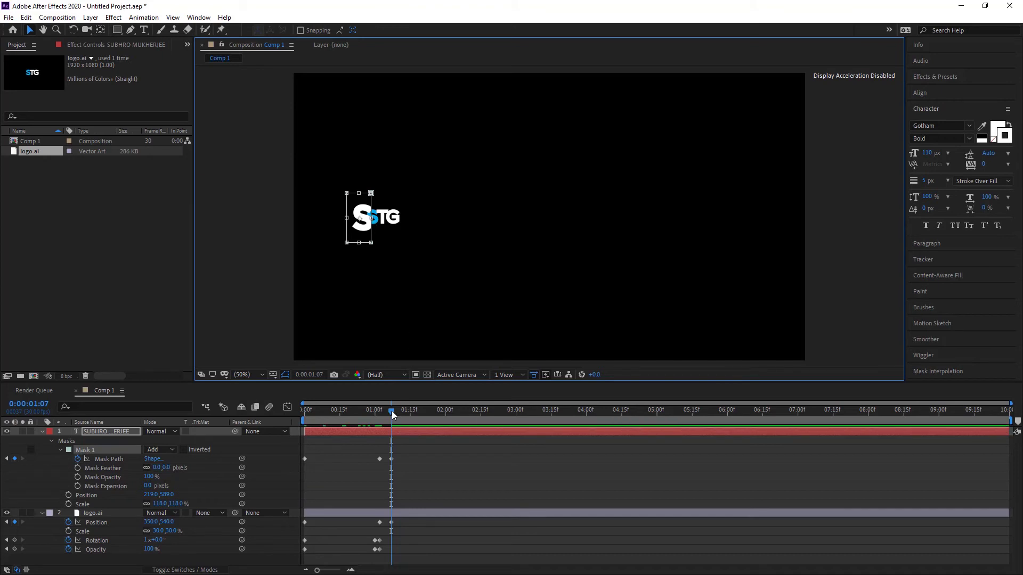
At 0:00:03:08, move the logo across to X position 1644 and stretch the text mask to meet the logo's near edge
{"action": "left_click_drag", "start_coordinate": [392, 411], "coordinate": [395, 411]}
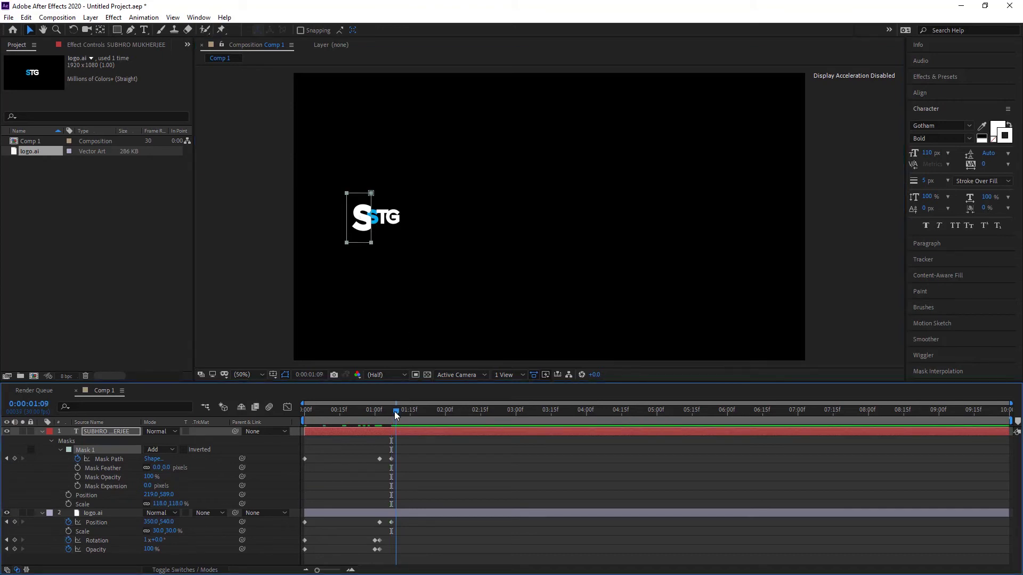
{"action": "left_click", "coordinate": [389, 222]}
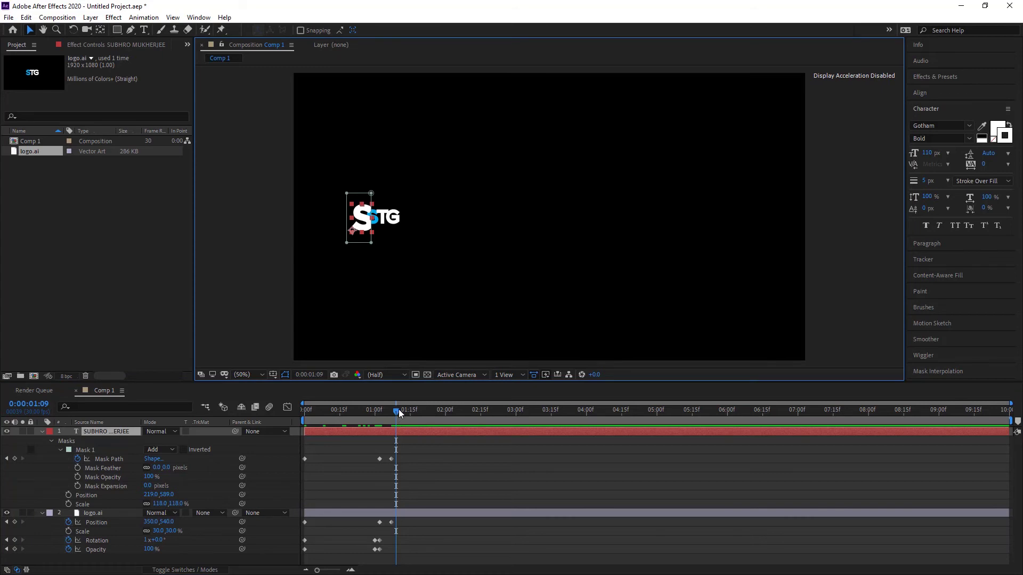
{"action": "left_click_drag", "start_coordinate": [398, 409], "coordinate": [535, 419]}
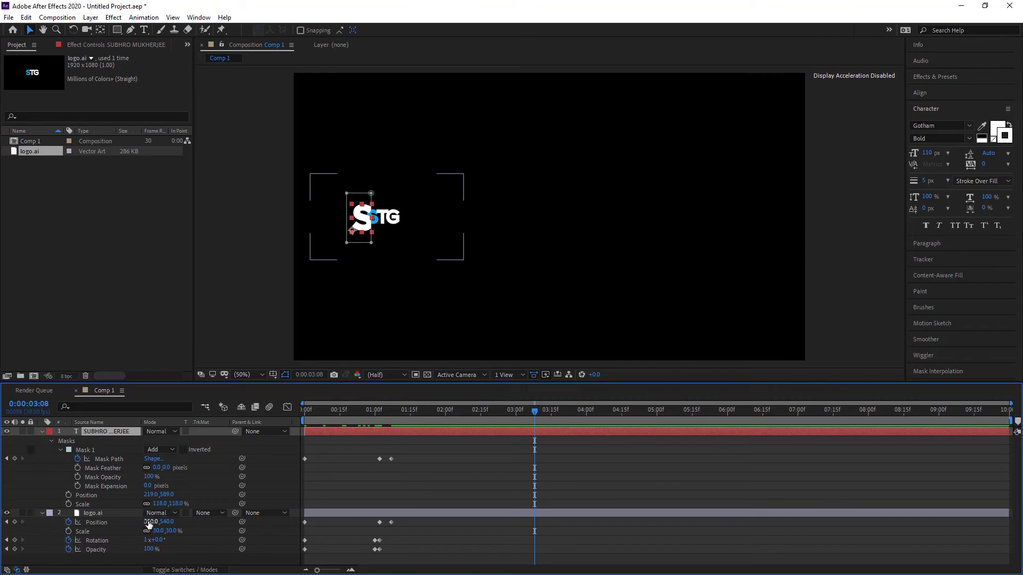
{"action": "left_click_drag", "start_coordinate": [148, 525], "coordinate": [826, 530]}
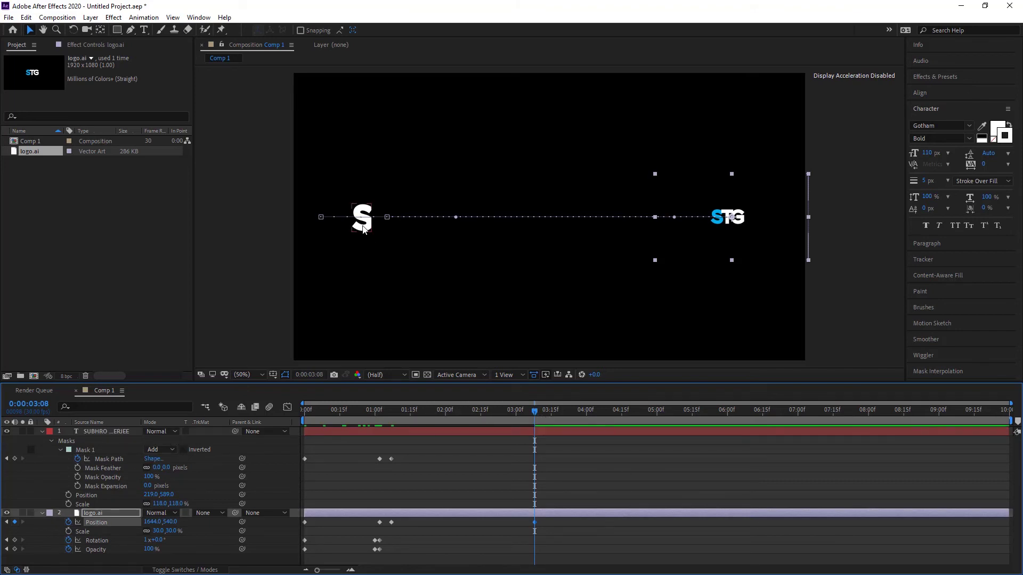
{"action": "left_click", "coordinate": [371, 240]}
{"action": "key", "text": "ctrl+t"}
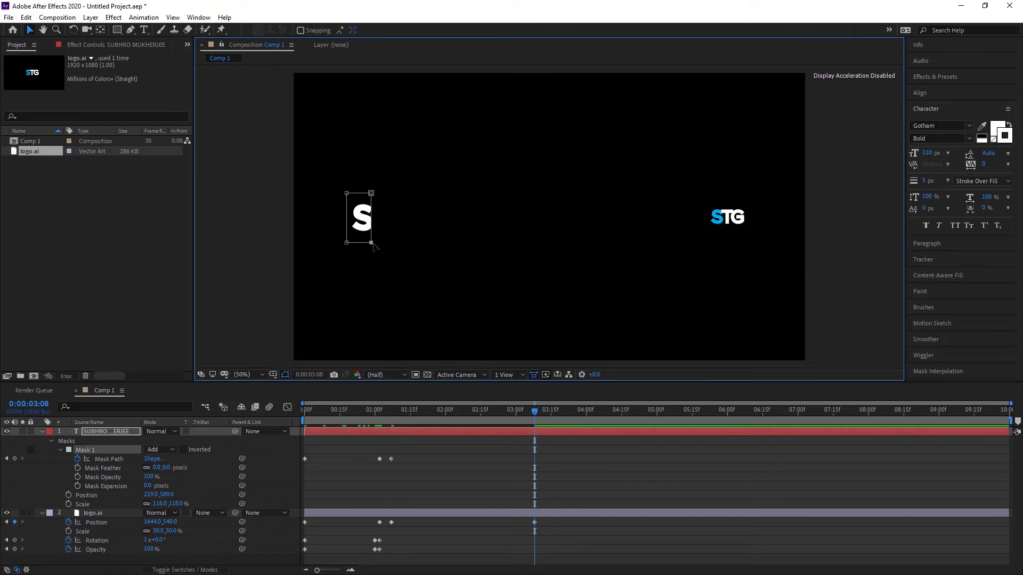
{"action": "left_click_drag", "start_coordinate": [373, 219], "coordinate": [711, 226]}
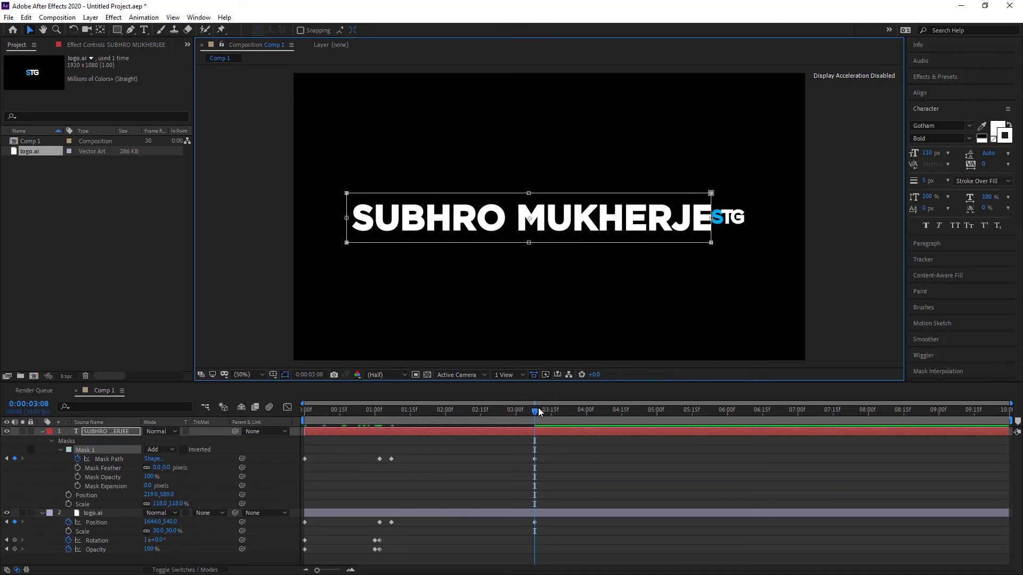
At 0:00:03:15, move the logo to X position 1759 and extend the text mask past the last letter
{"action": "left_click_drag", "start_coordinate": [538, 411], "coordinate": [550, 410]}
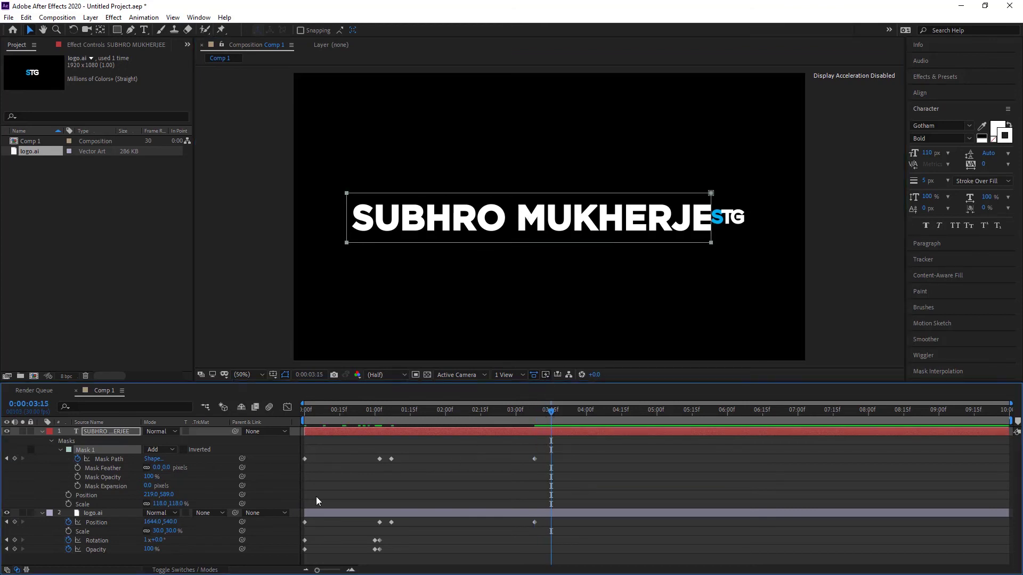
{"action": "left_click", "coordinate": [96, 522]}
{"action": "left_click_drag", "start_coordinate": [152, 522], "coordinate": [220, 516]}
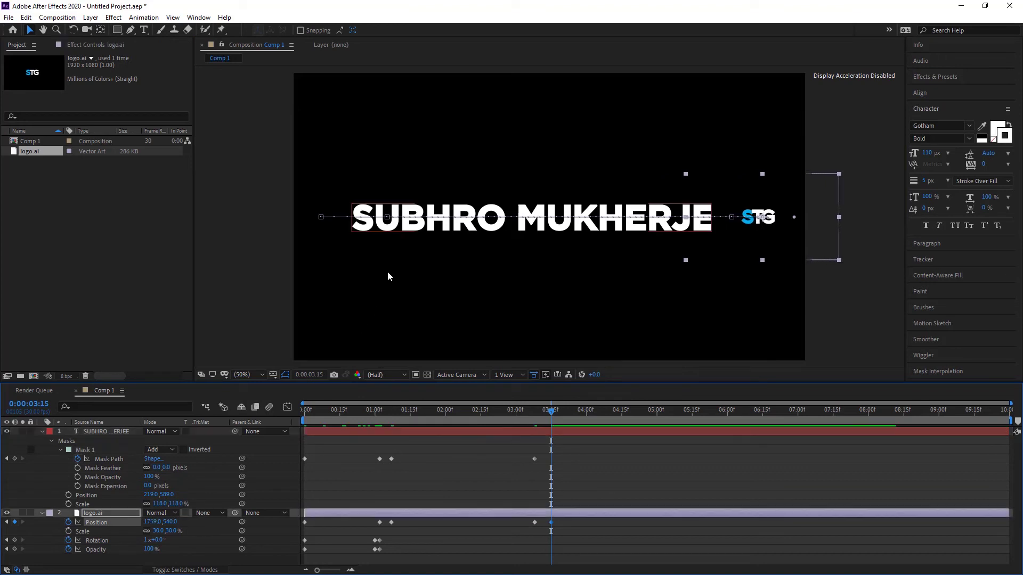
{"action": "left_click", "coordinate": [505, 230]}
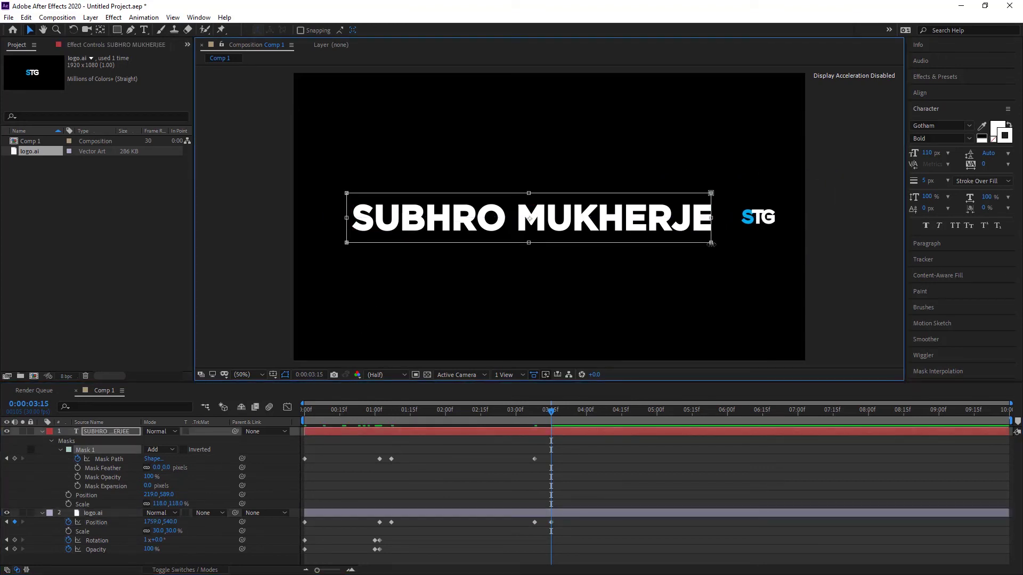
{"action": "left_click_drag", "start_coordinate": [710, 217], "coordinate": [743, 217]}
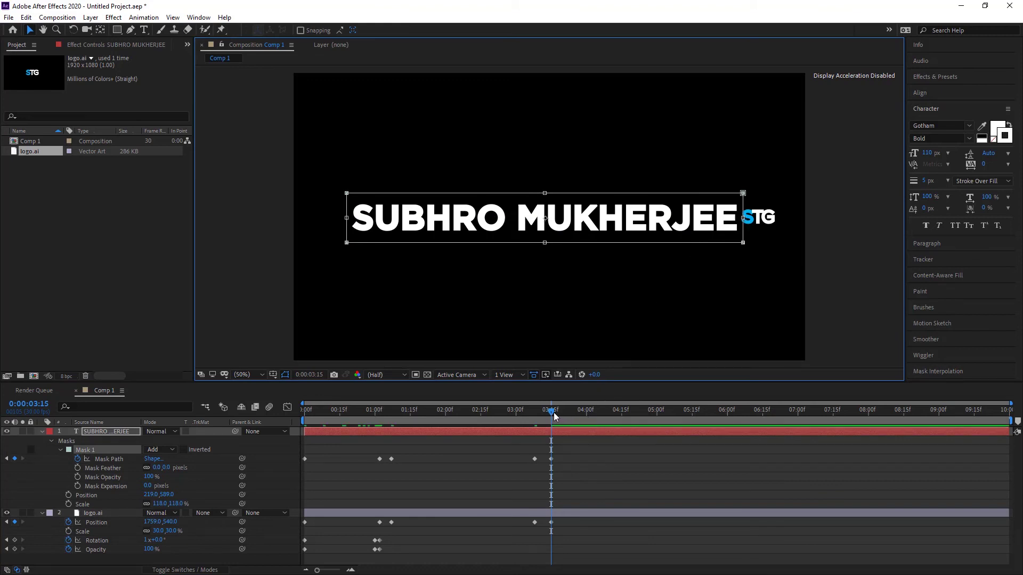
{"action": "left_click_drag", "start_coordinate": [552, 413], "coordinate": [575, 430]}
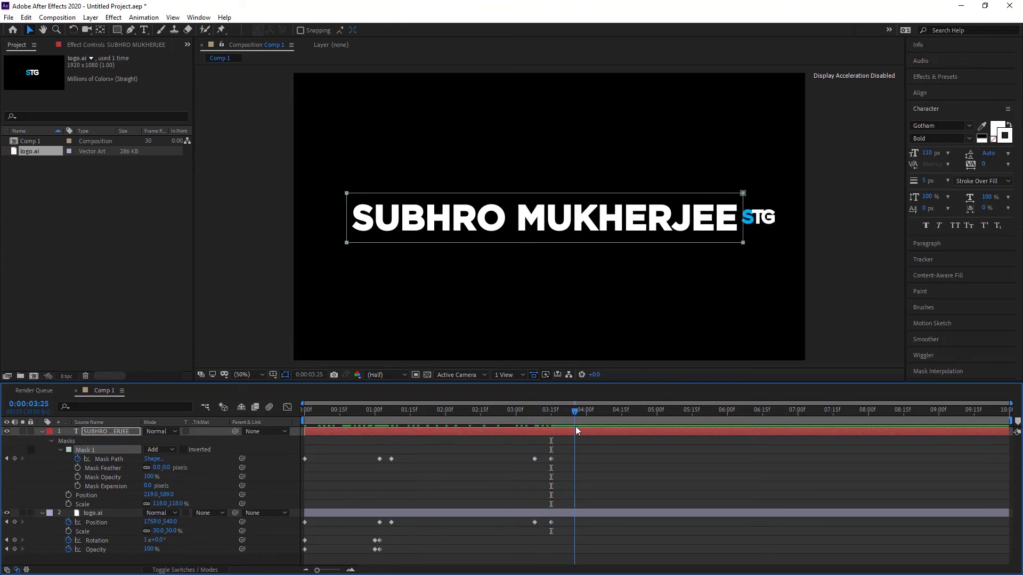
Pre-compose the text and logo.ai layers together, moving all attributes into a new composition and opening it
{"action": "left_click", "coordinate": [42, 432]}
{"action": "left_click", "coordinate": [42, 441]}
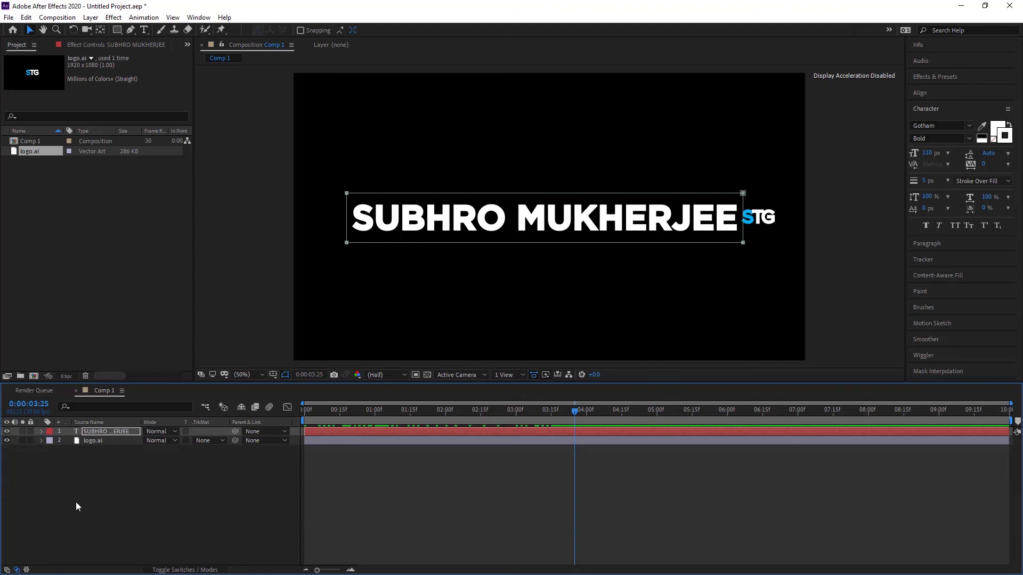
{"action": "left_click_drag", "start_coordinate": [120, 490], "coordinate": [104, 427]}
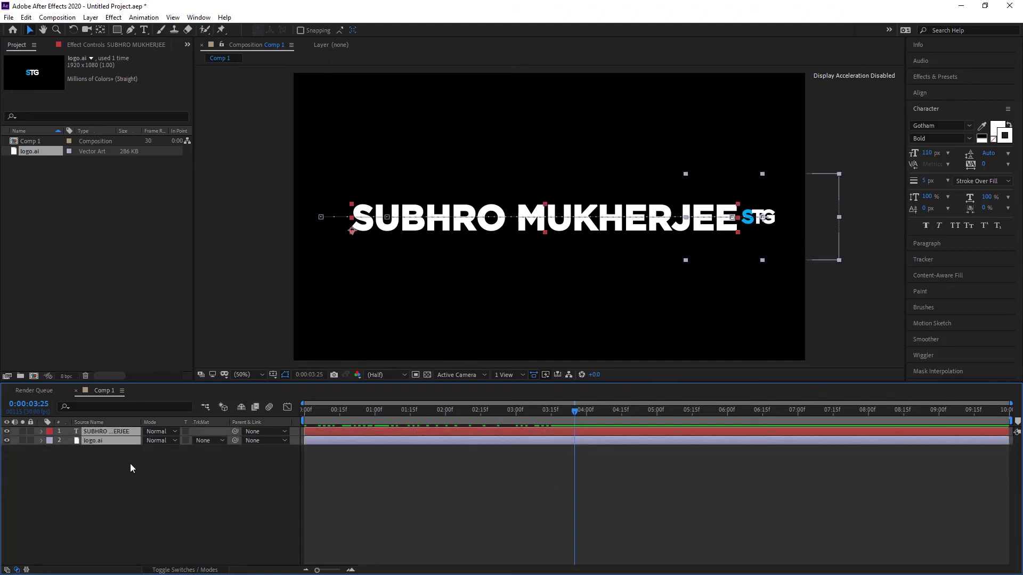
{"action": "right_click", "coordinate": [123, 437]}
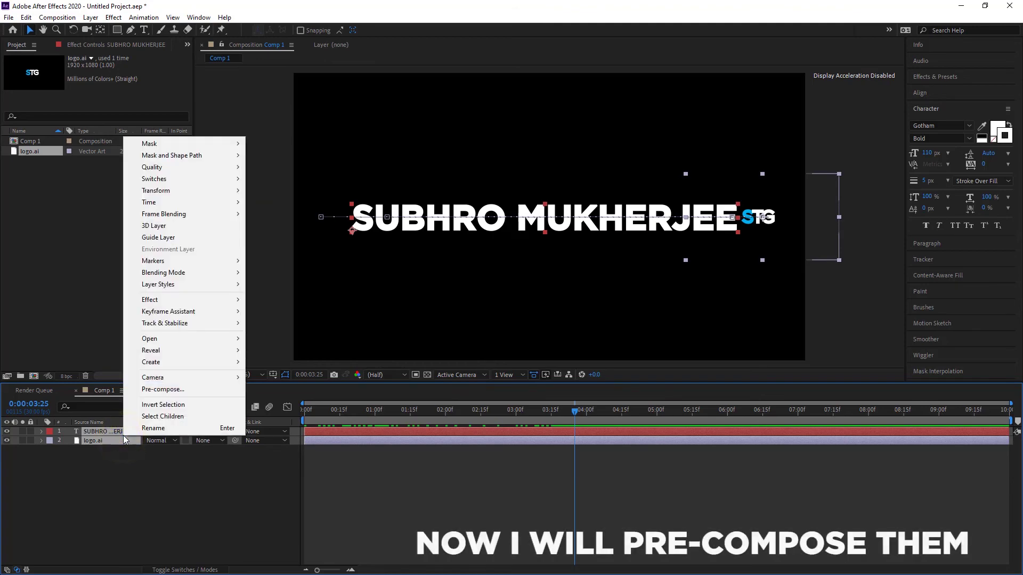
{"action": "left_click", "coordinate": [203, 390]}
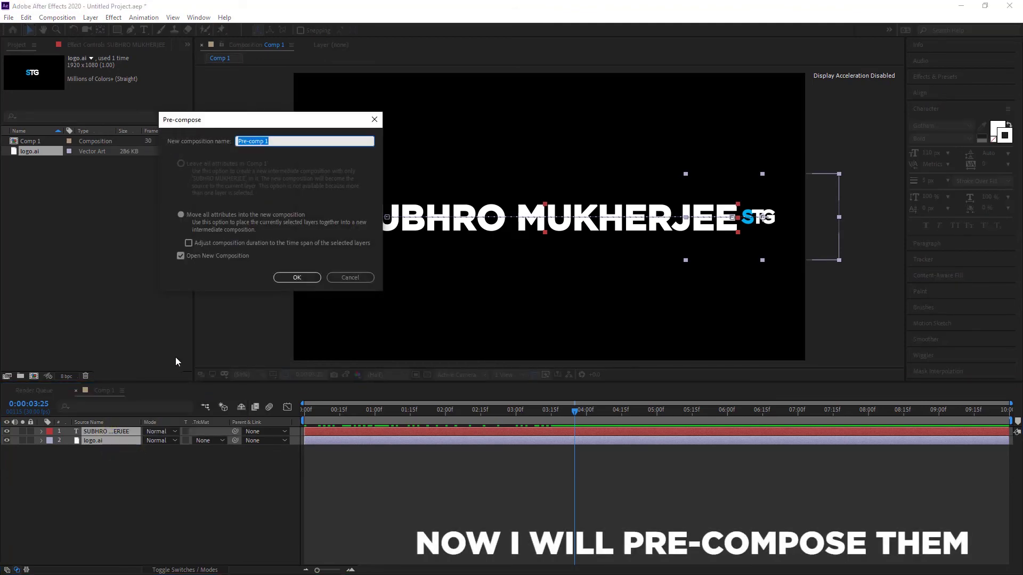
{"action": "left_click_drag", "start_coordinate": [212, 112], "coordinate": [451, 254]}
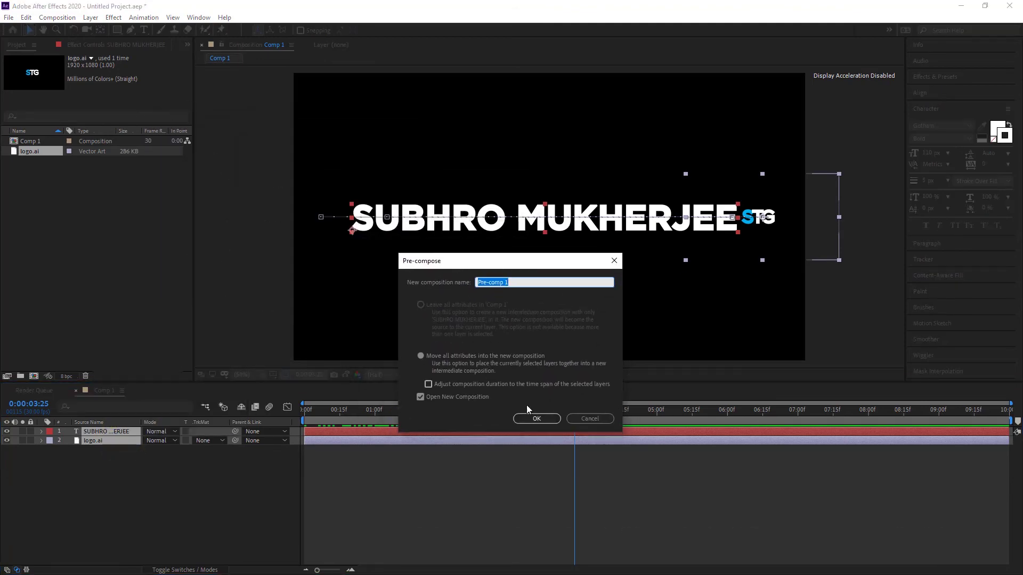
{"action": "left_click", "coordinate": [537, 419]}
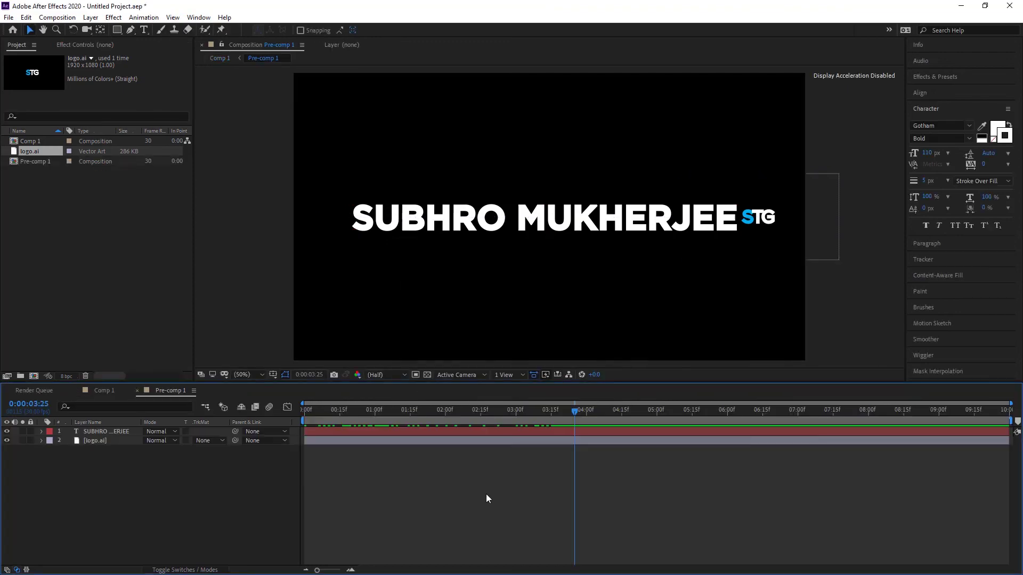
Split the text and logo layers at 0:00:04:05 and delete the parts after that time
{"action": "left_click", "coordinate": [512, 421]}
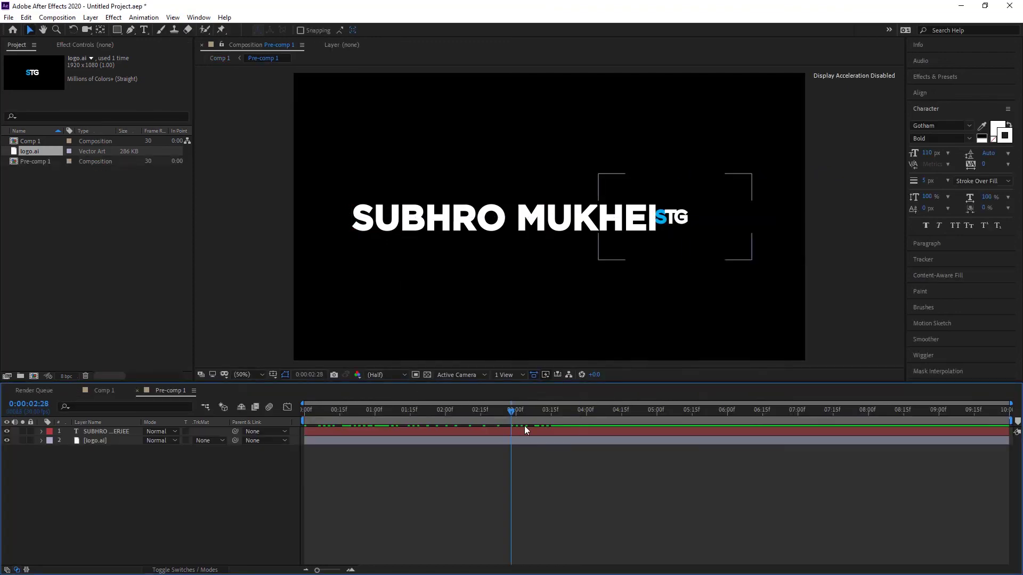
{"action": "left_click_drag", "start_coordinate": [510, 409], "coordinate": [572, 410]}
{"action": "left_click", "coordinate": [597, 410]}
{"action": "left_click", "coordinate": [600, 433]}
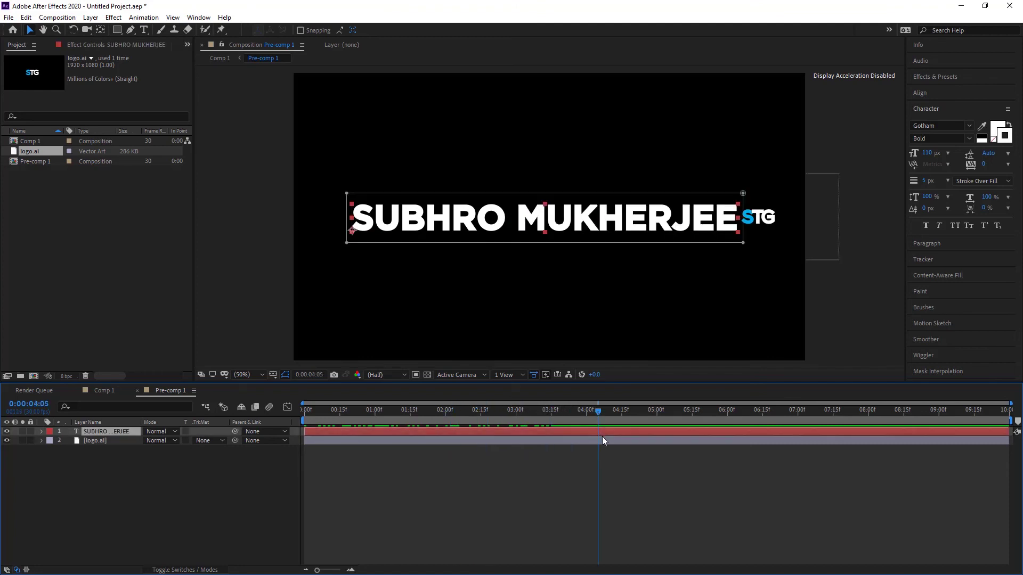
{"action": "left_click", "coordinate": [603, 440]}
{"action": "left_click", "coordinate": [601, 432]}
{"action": "left_click_drag", "start_coordinate": [158, 483], "coordinate": [117, 427]}
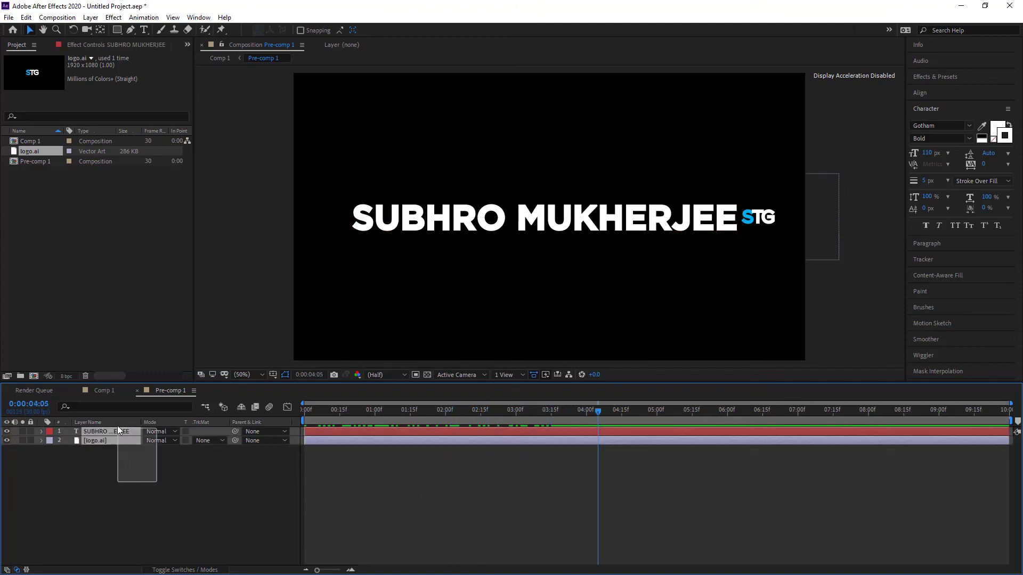
{"action": "left_click", "coordinate": [26, 17]}
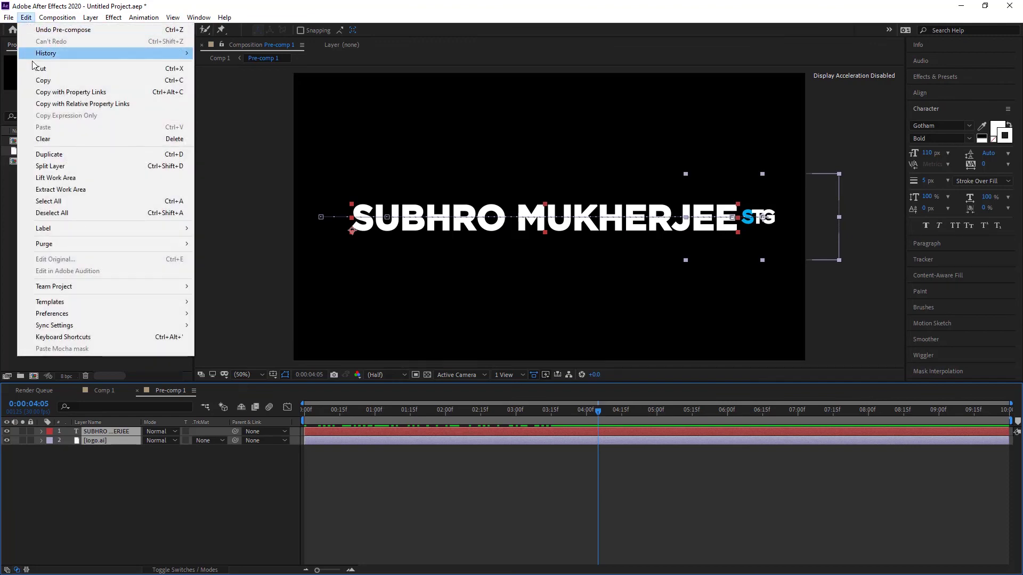
{"action": "left_click", "coordinate": [76, 165]}
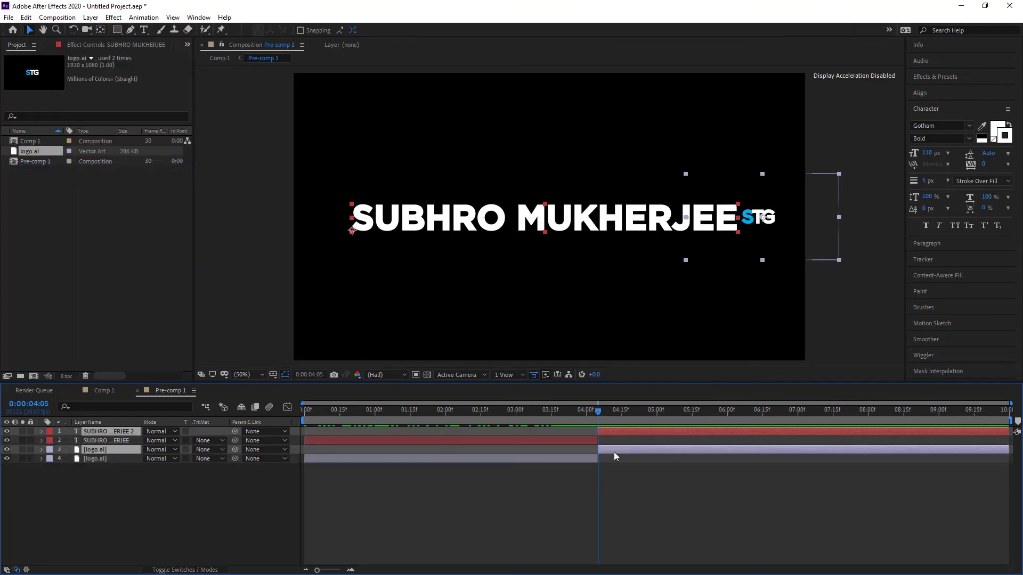
{"action": "key", "text": "Delete"}
Duplicate the trimmed text and logo layers and shift the copies to start at 0:00:04:05, where the originals end
{"action": "left_click", "coordinate": [449, 432]}
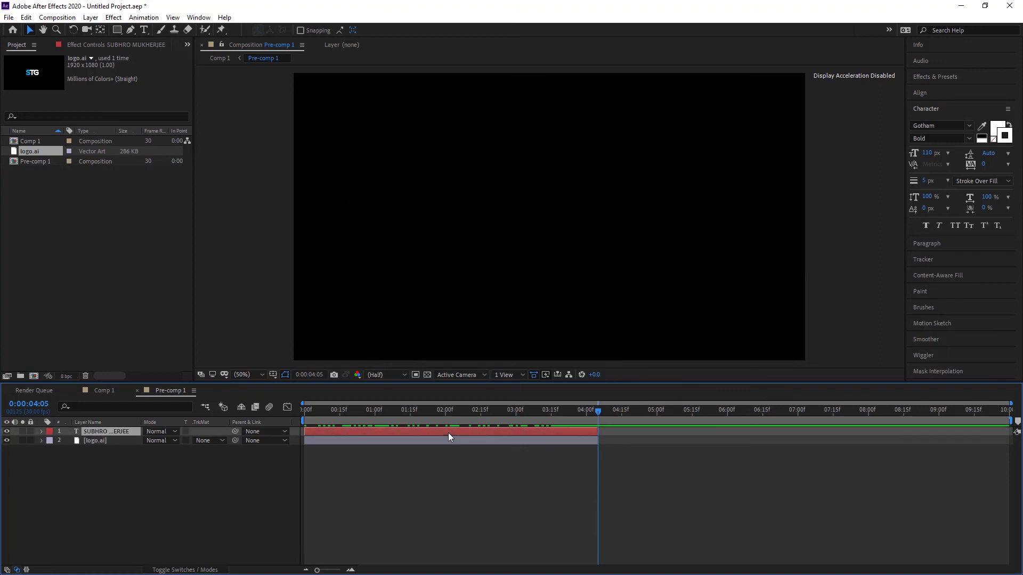
{"action": "left_click", "coordinate": [448, 436]}
{"action": "left_click", "coordinate": [119, 432], "text": "ctrl"}
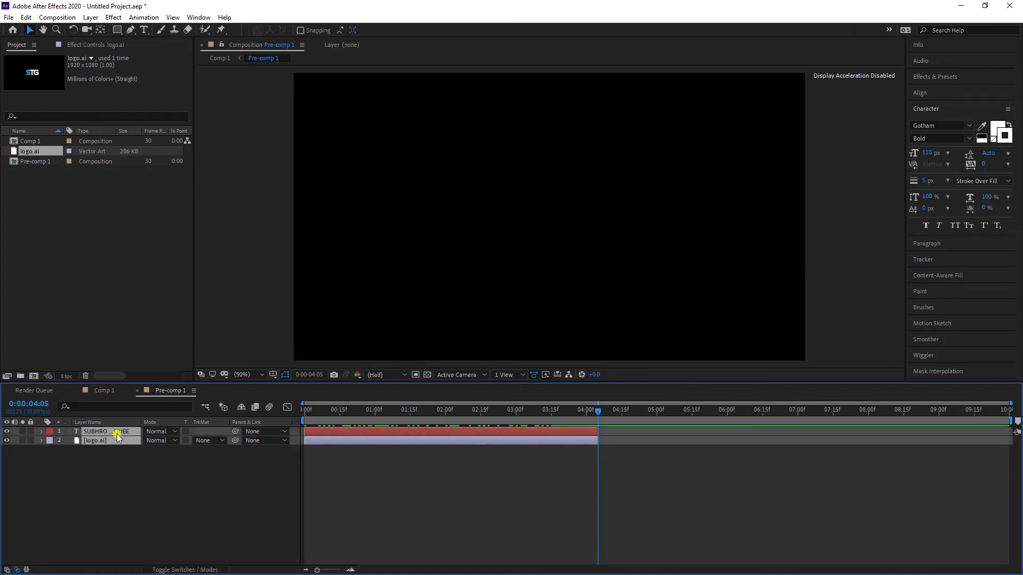
{"action": "right_click", "coordinate": [117, 434]}
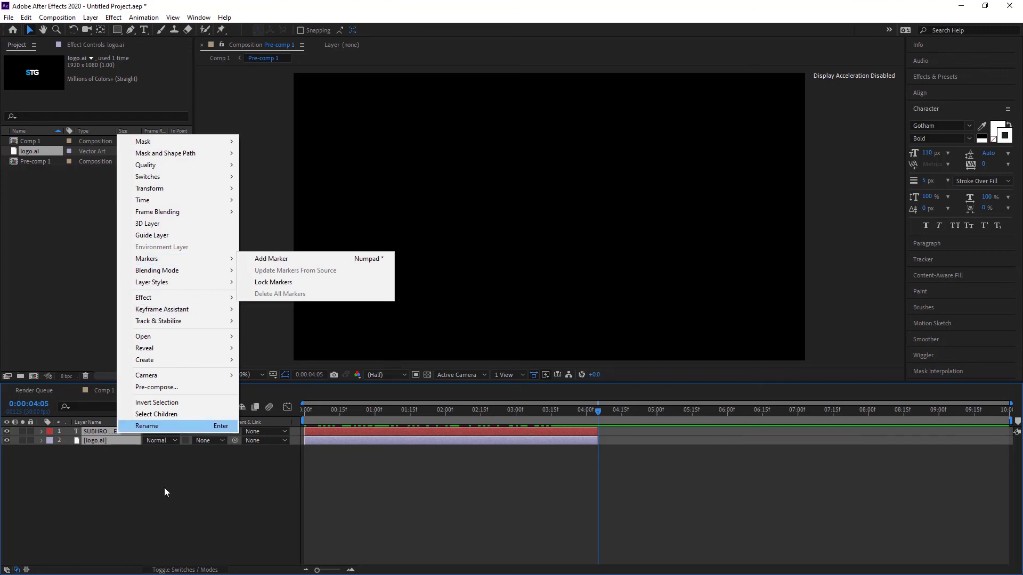
{"action": "left_click", "coordinate": [164, 488]}
{"action": "left_click", "coordinate": [116, 440]}
{"action": "left_click", "coordinate": [98, 432], "text": "ctrl"}
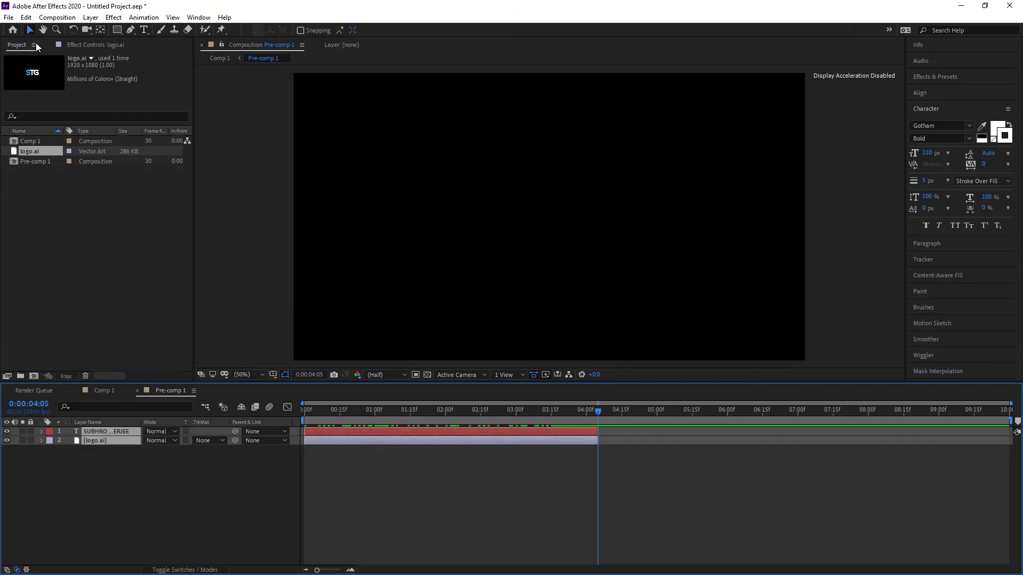
{"action": "left_click", "coordinate": [25, 17]}
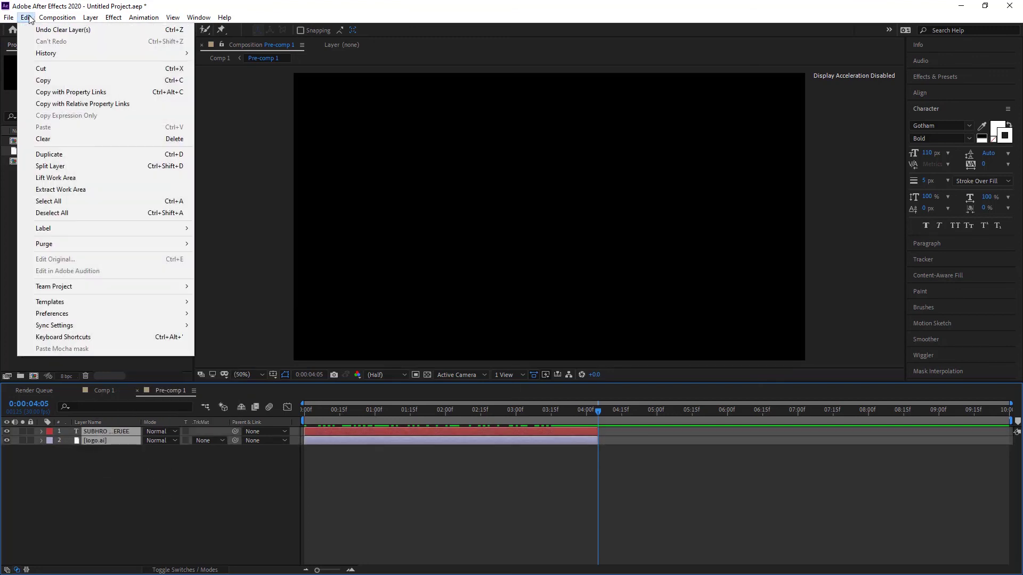
{"action": "left_click", "coordinate": [53, 154]}
{"action": "left_click_drag", "start_coordinate": [376, 450], "coordinate": [663, 465]}
{"action": "left_click_drag", "start_coordinate": [674, 463], "coordinate": [670, 462]}
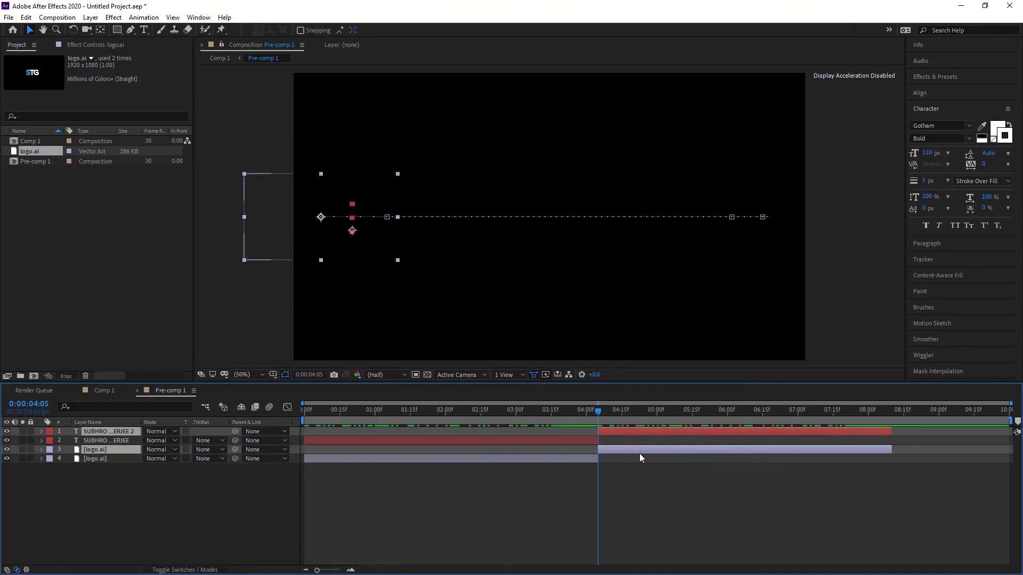
Time-reverse the duplicated text and logo layers and scrub through the reversed section to its end
{"action": "right_click", "coordinate": [628, 433]}
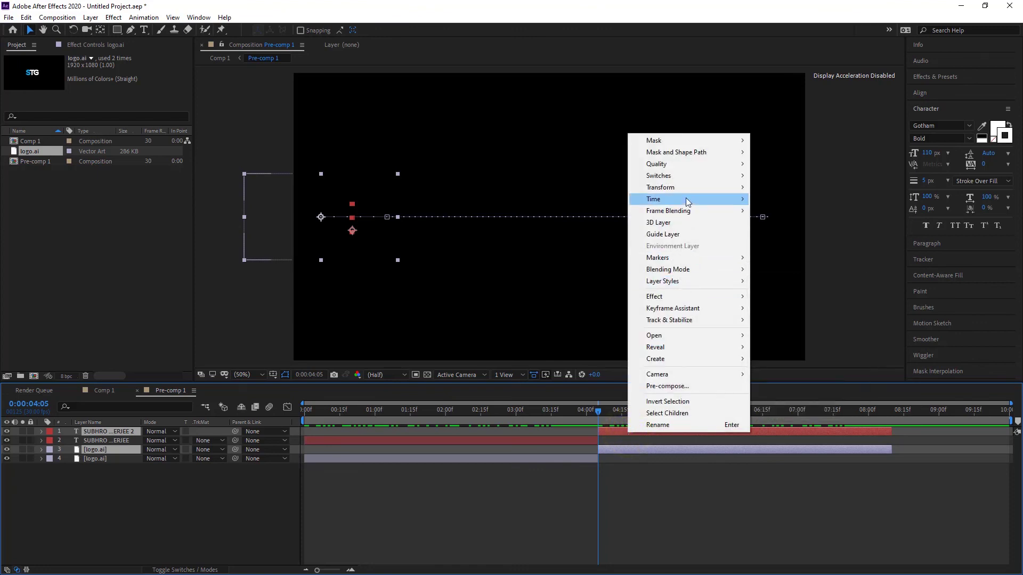
{"action": "mouse_move", "coordinate": [690, 199]}
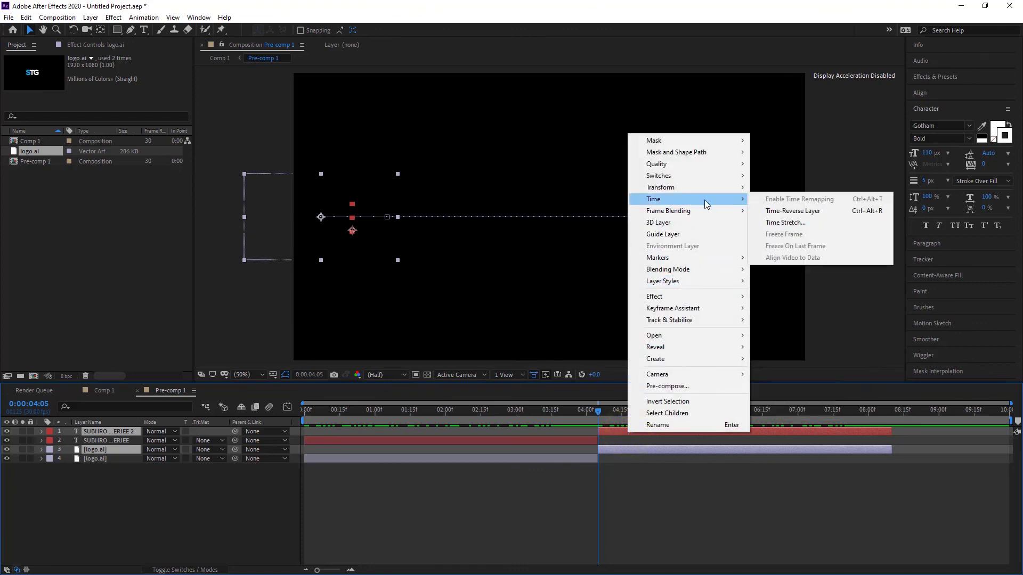
{"action": "left_click", "coordinate": [833, 212]}
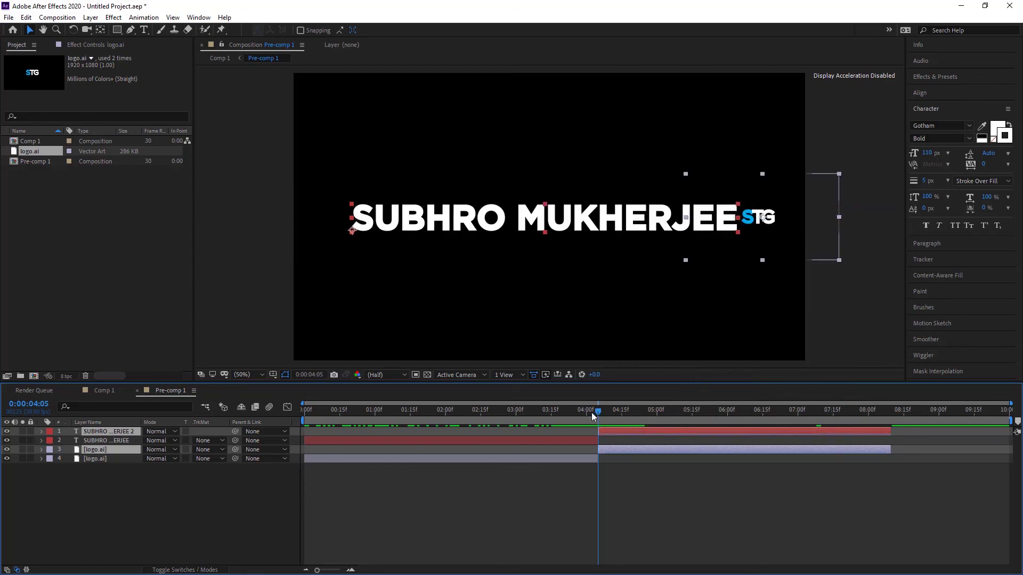
{"action": "left_click_drag", "start_coordinate": [592, 414], "coordinate": [637, 465]}
{"action": "left_click", "coordinate": [650, 487]}
{"action": "left_click_drag", "start_coordinate": [636, 410], "coordinate": [900, 416]}
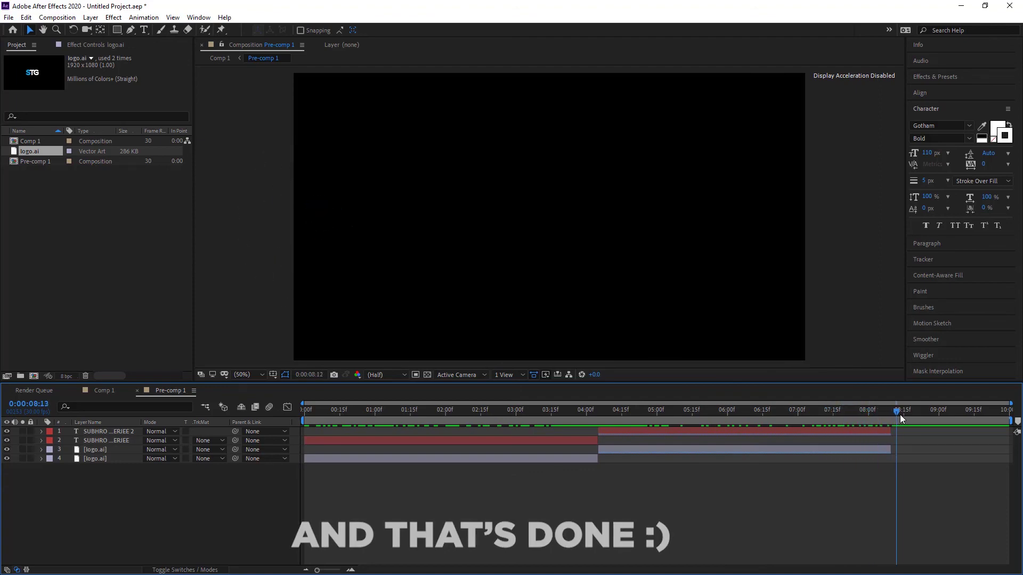